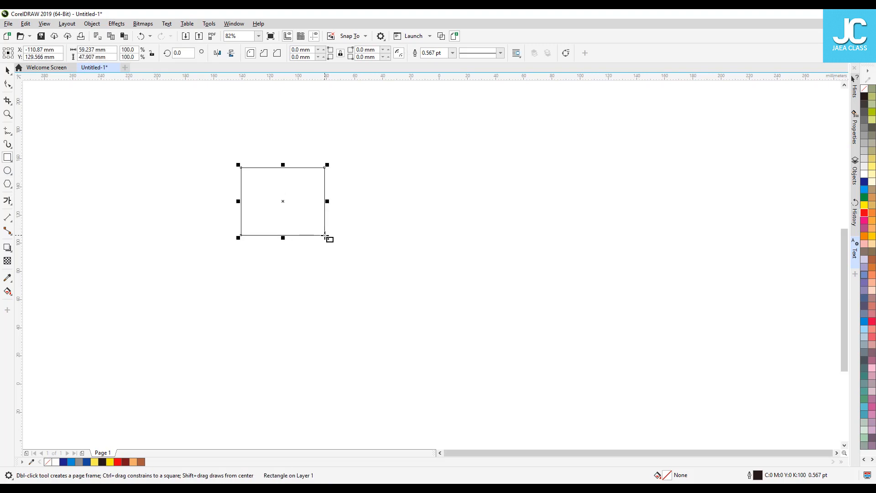
Step: Duplicate the rectangle straight down, placing the copy about 72 mm below the original
left_click(8, 70)
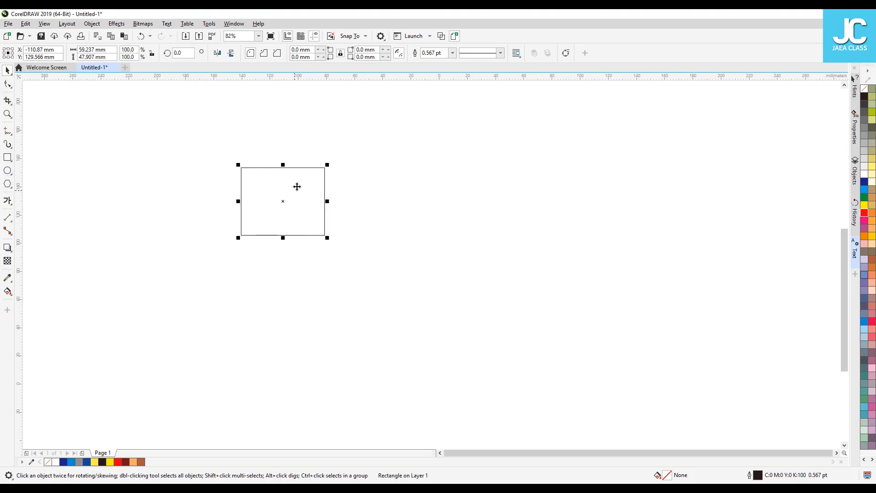
left_click_drag(295, 191, 299, 295)
left_click(403, 263)
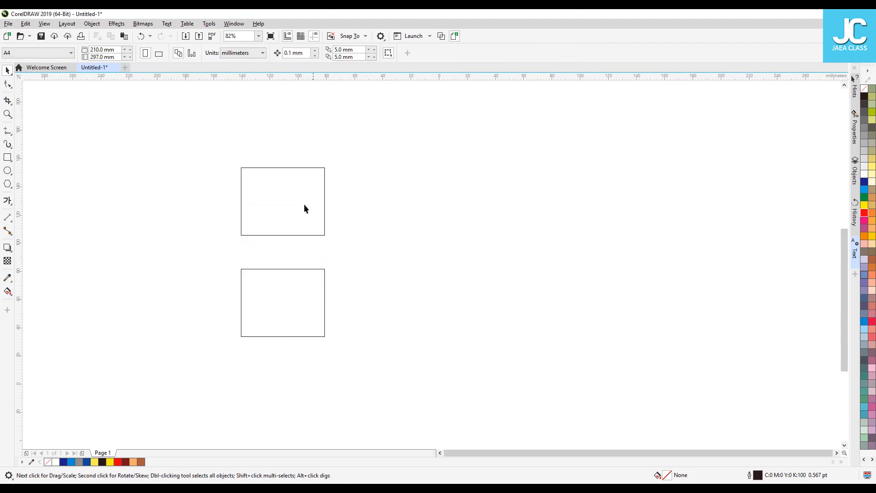
left_click(292, 235)
left_click(288, 270)
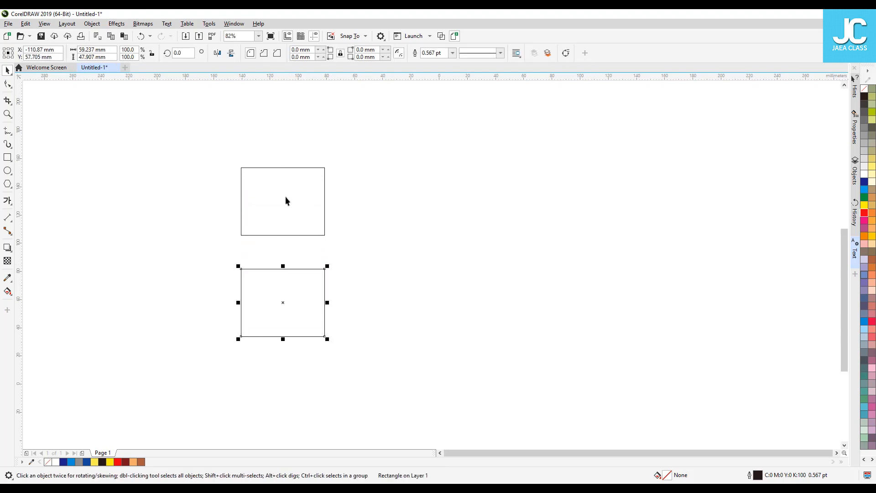
left_click(358, 236)
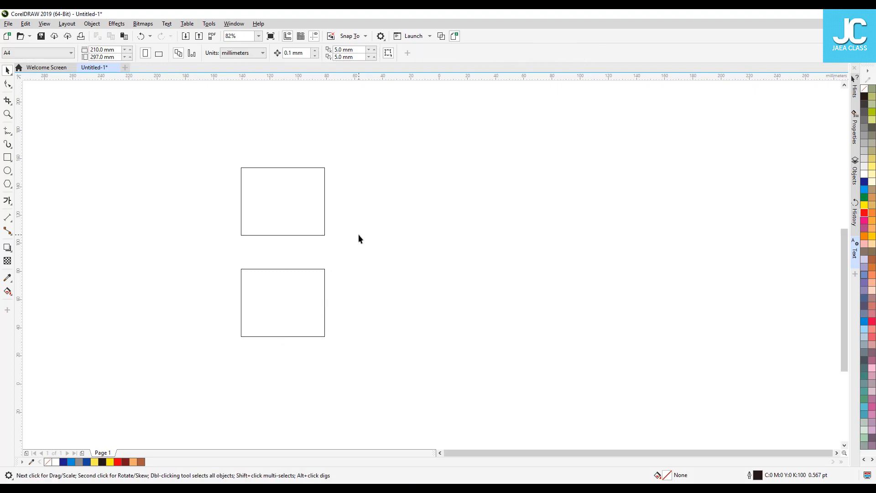
Step: Open the Bevel effect settings and fill the upper rectangle with red (C:0 M:100 Y:100 K:0)
left_click(116, 23)
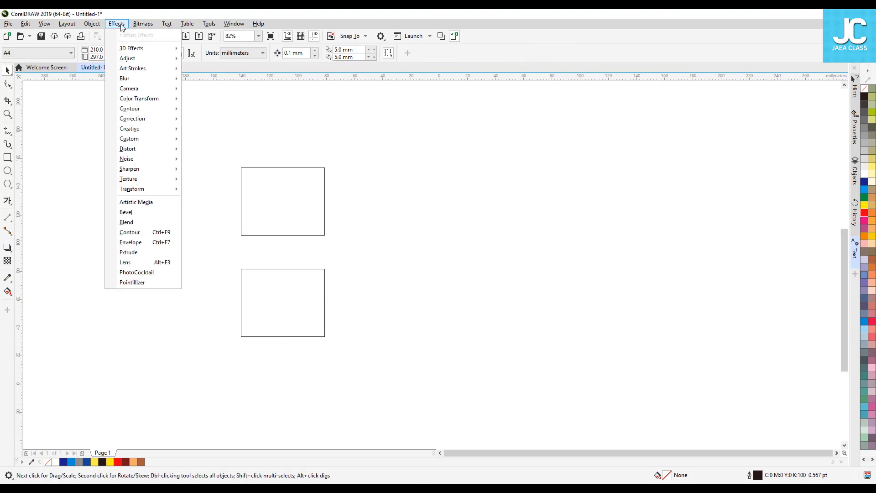
left_click(142, 212)
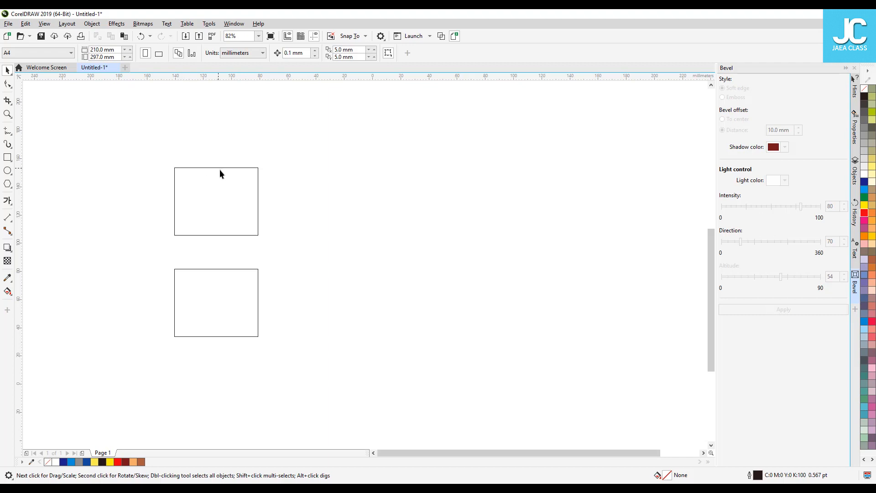
left_click(227, 197)
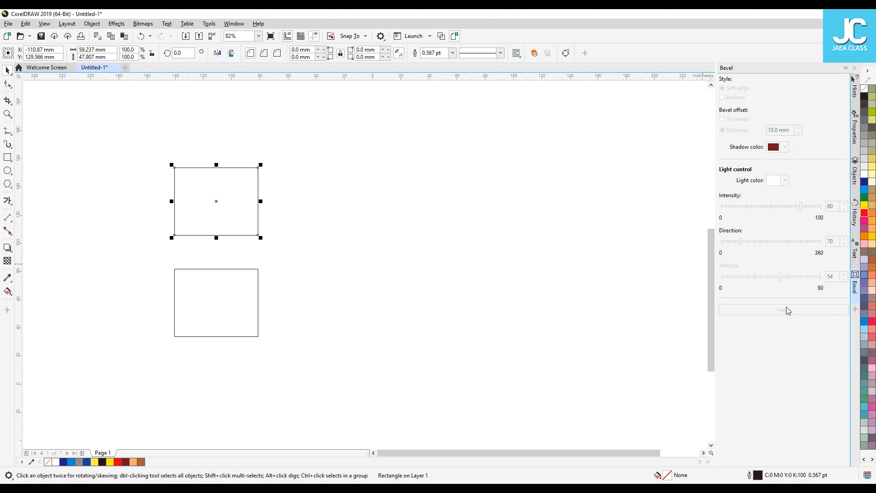
left_click(469, 273)
left_click(197, 167)
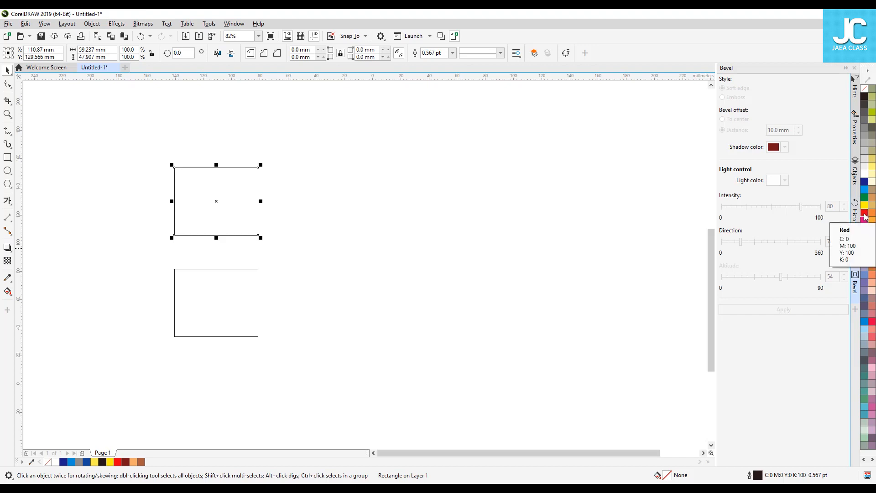
left_click(865, 213)
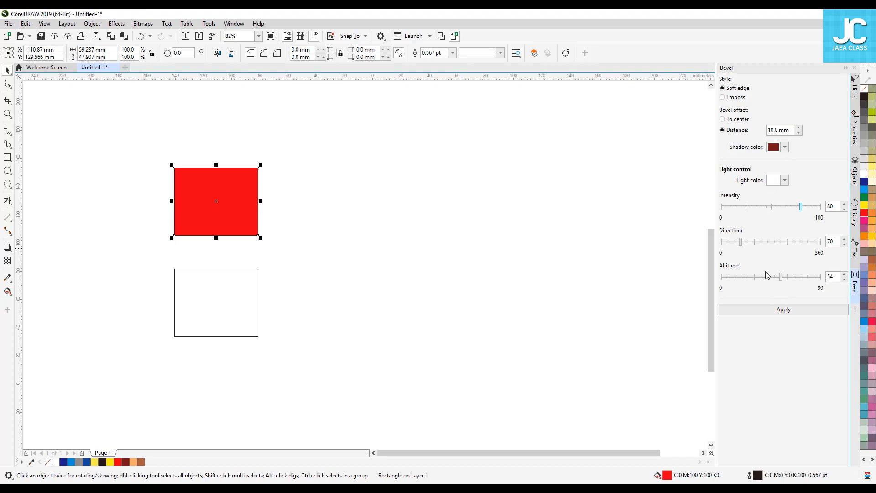
Step: Fill the lower rectangle with the same red (C:0 M:100 Y:100 K:0)
left_click(271, 261)
left_click_drag(296, 250, 137, 372)
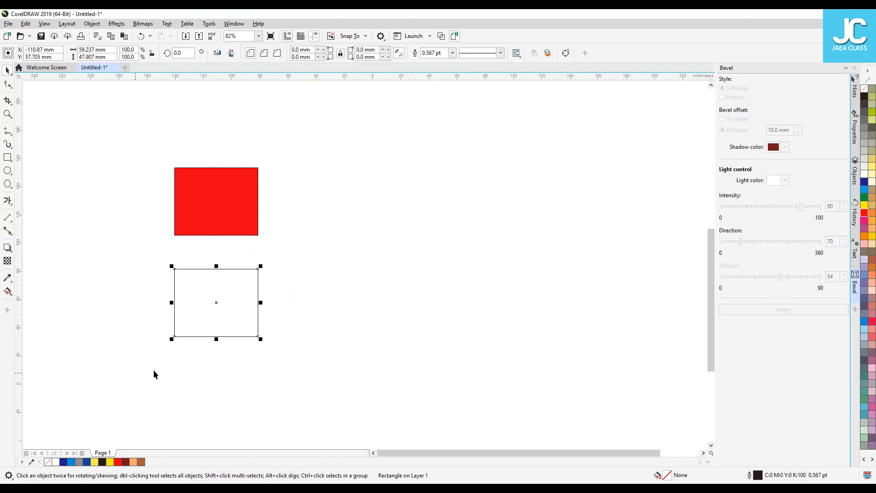
left_click(864, 213)
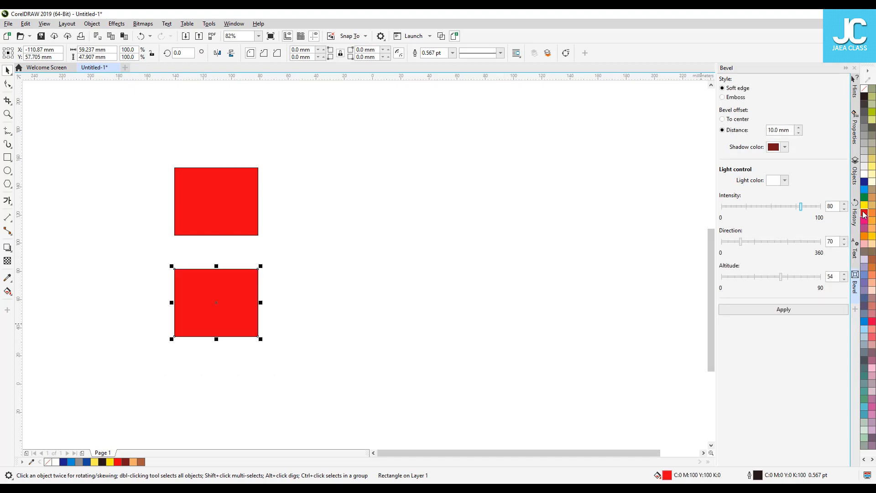
Step: Move both red rectangles to about X 41.6 mm and shift the upper one slightly down toward the lower one
left_click(449, 215)
left_click(223, 199)
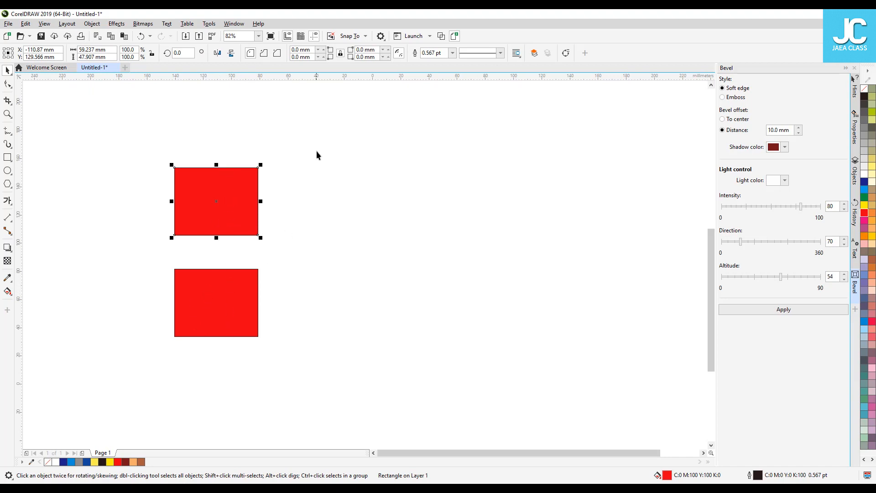
left_click_drag(326, 129, 150, 408)
left_click_drag(227, 186, 458, 177)
key("shift+F2")
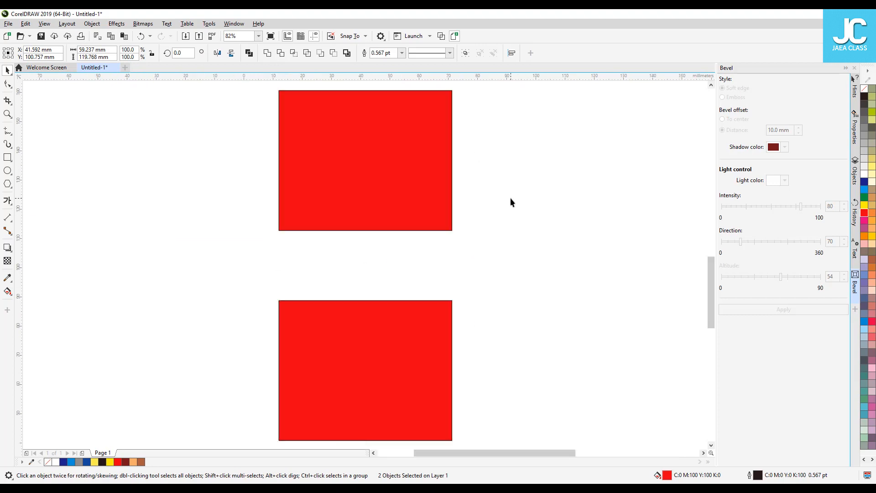
left_click(371, 162)
left_click_drag(372, 163, 380, 184)
left_click(374, 325)
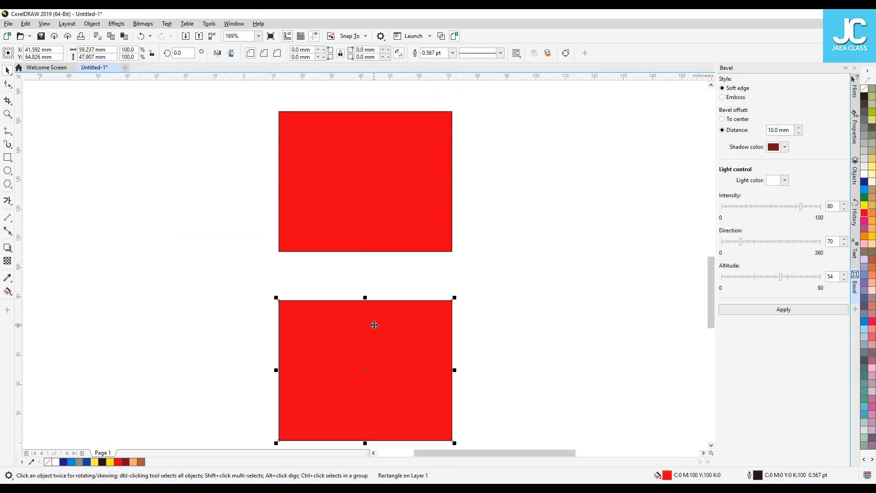
Step: Apply a Soft edge bevel with a 10 mm distance offset to the upper red rectangle
left_click(407, 188)
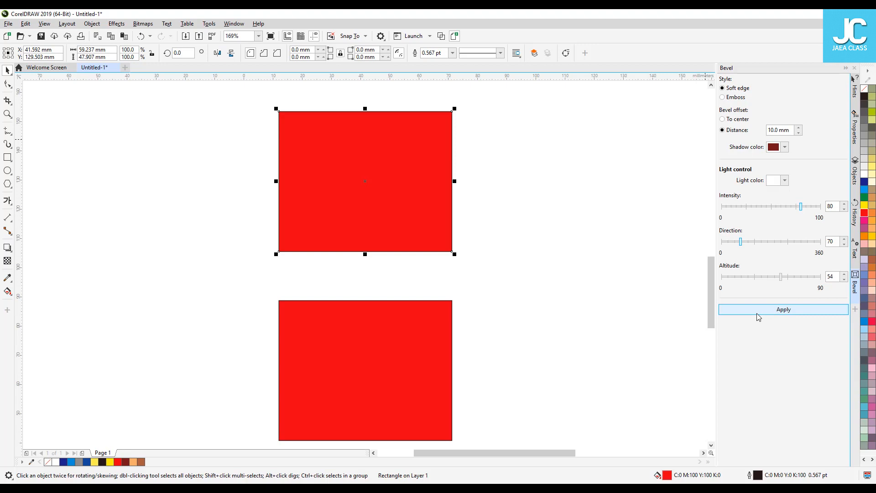
left_click(784, 310)
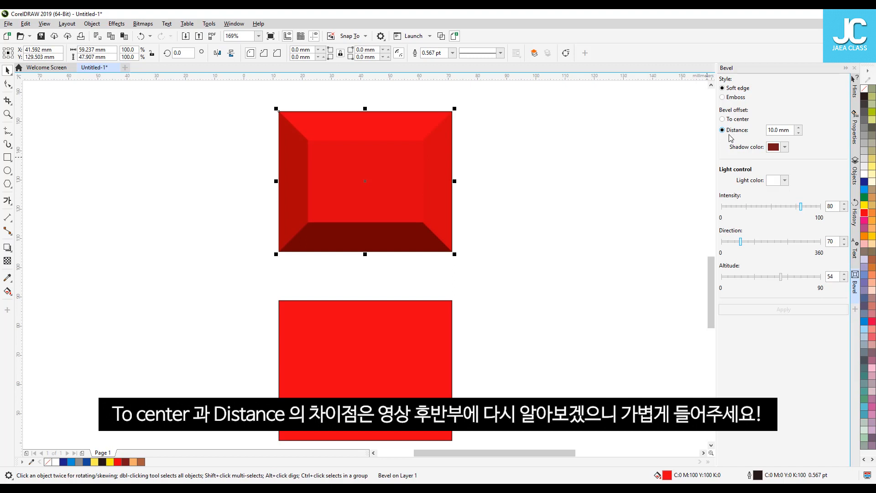
left_click(250, 136)
Step: Draw a small rectangle beside the beveled shape and set its size to 10 × 10 mm
left_click(7, 157)
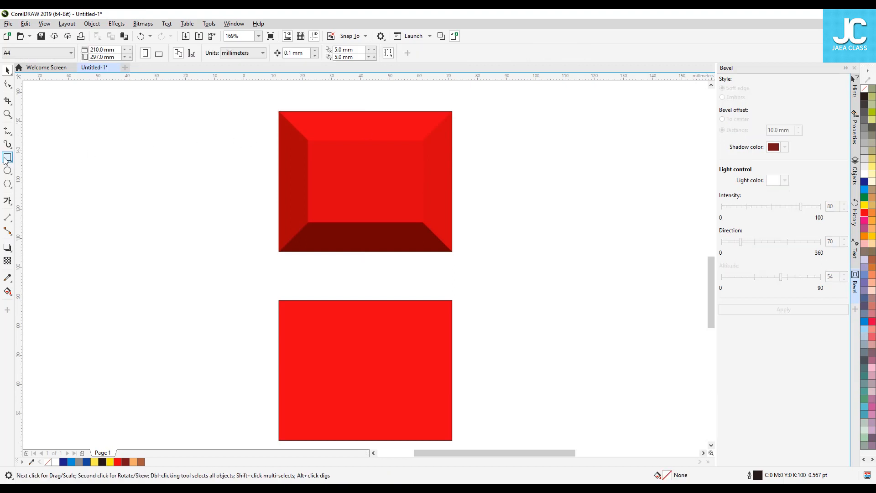
left_click_drag(513, 155, 550, 187)
left_click_drag(110, 51, 77, 50)
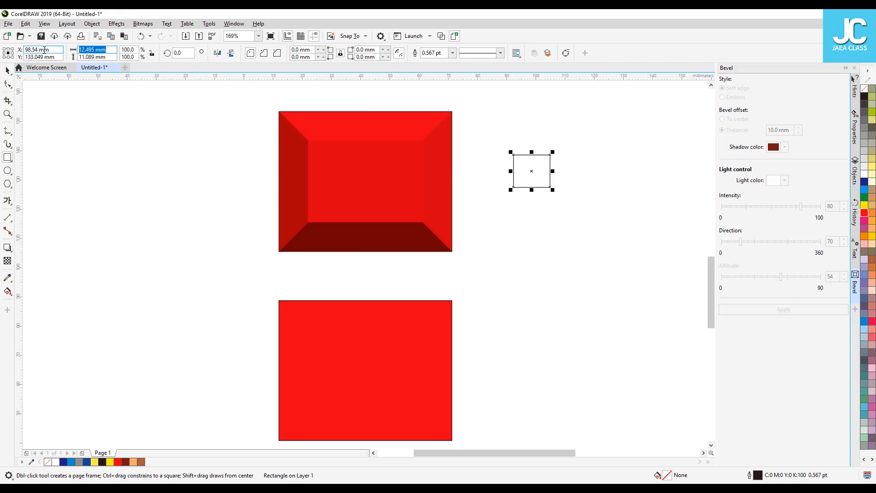
type("10")
key("Tab")
type("10")
key("Return")
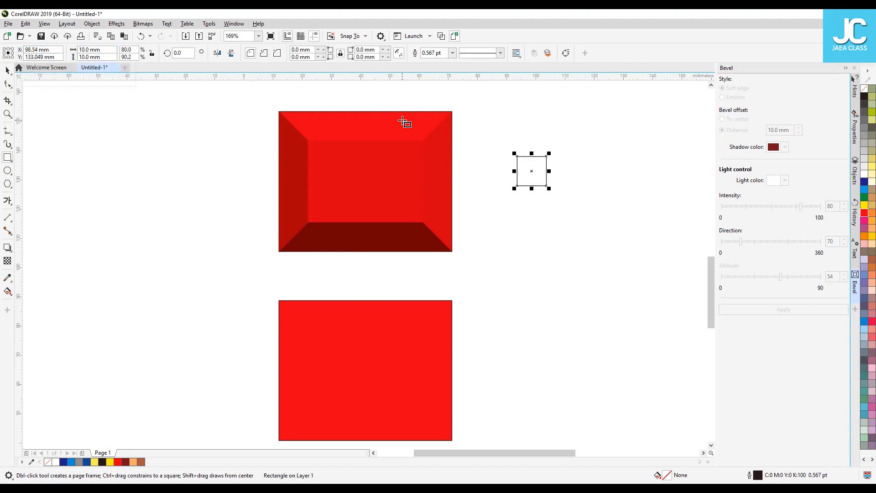
Step: Place the 10 mm square over the beveled rectangle's right band and fill it with yellow
left_click(7, 70)
left_click(490, 179)
left_click_drag(537, 170, 425, 241)
left_click(413, 238)
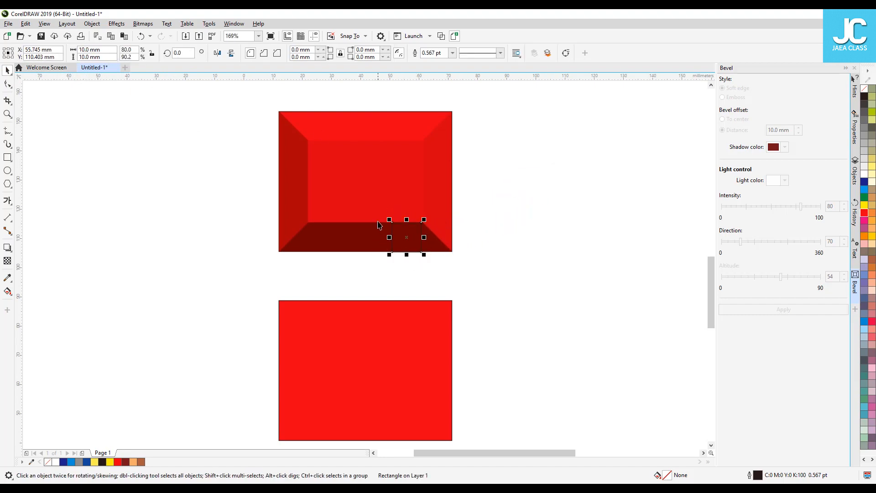
left_click_drag(411, 237, 443, 199)
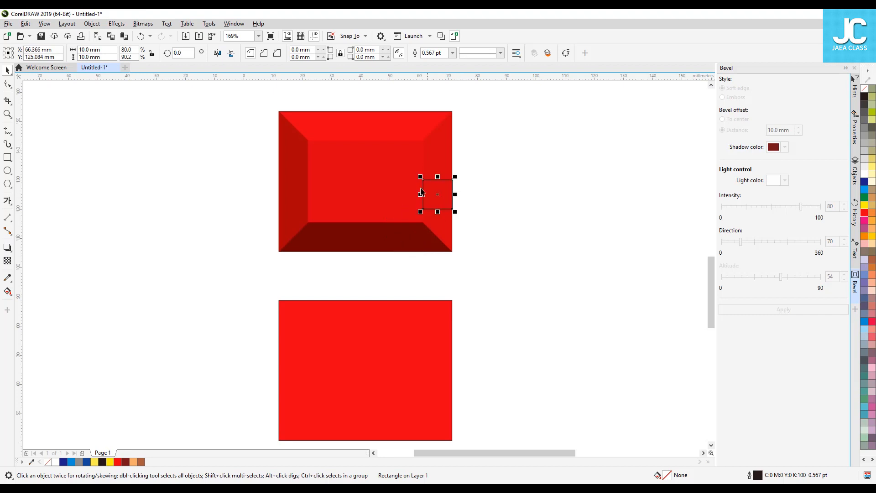
left_click(864, 204)
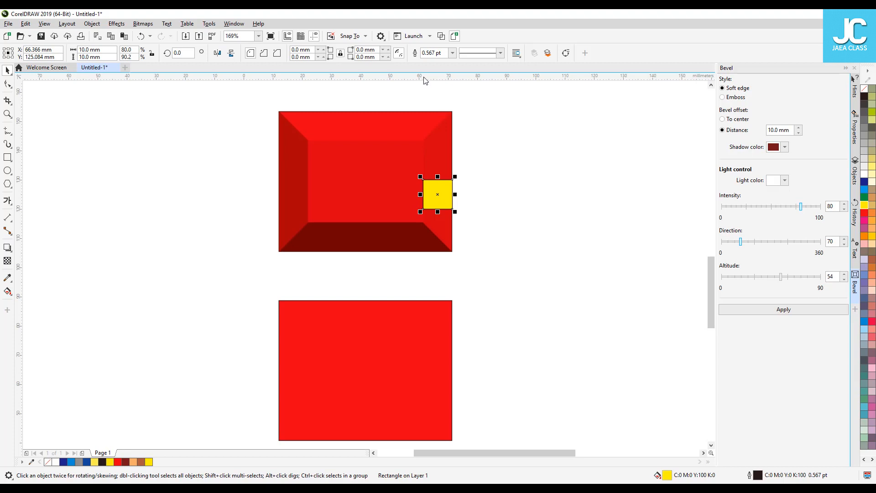
Step: Mark the edges of the bevel's right and bottom bands with guidelines and move the yellow square onto the bottom band
left_click_drag(20, 97, 423, 131)
left_click_drag(23, 101, 453, 154)
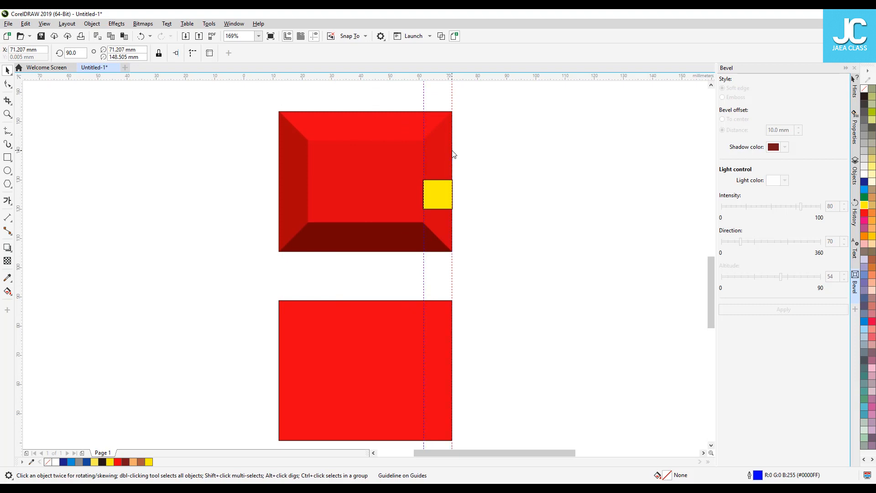
left_click_drag(436, 78, 447, 251)
left_click_drag(429, 190, 397, 226)
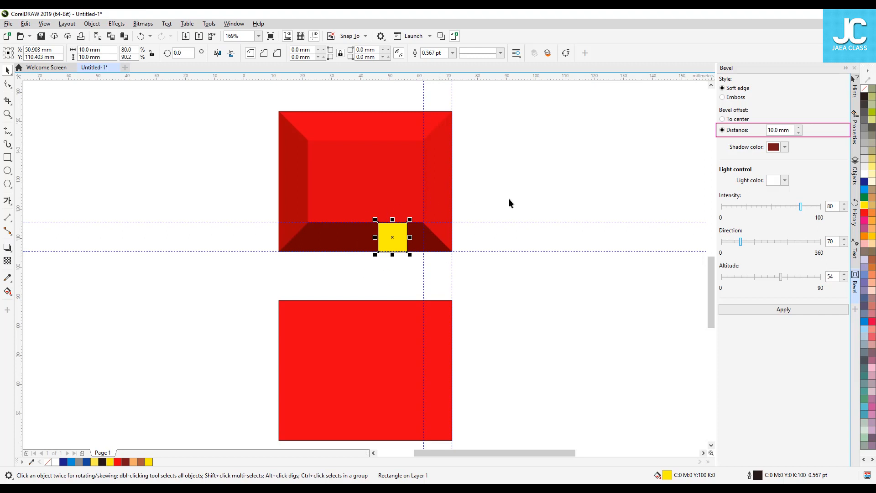
left_click(785, 132)
left_click(786, 131)
left_click(526, 215)
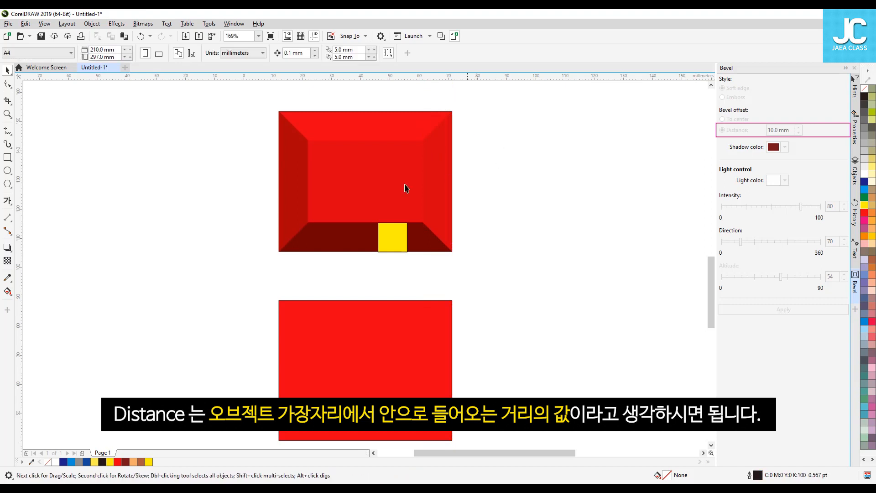
Step: Set the yellow square's height to 5 mm and move it down against the beveled rectangle's bottom edge
left_click(383, 182)
left_click(388, 238)
double_click(87, 56)
type("10")
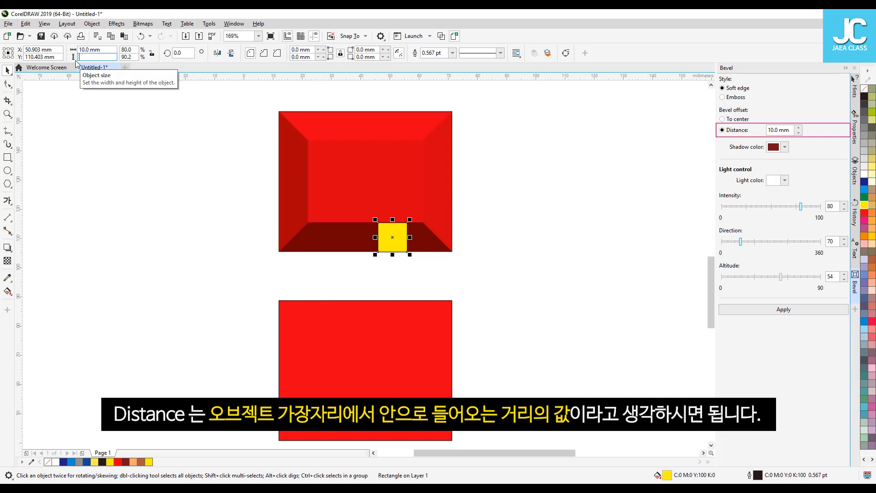
key("Return")
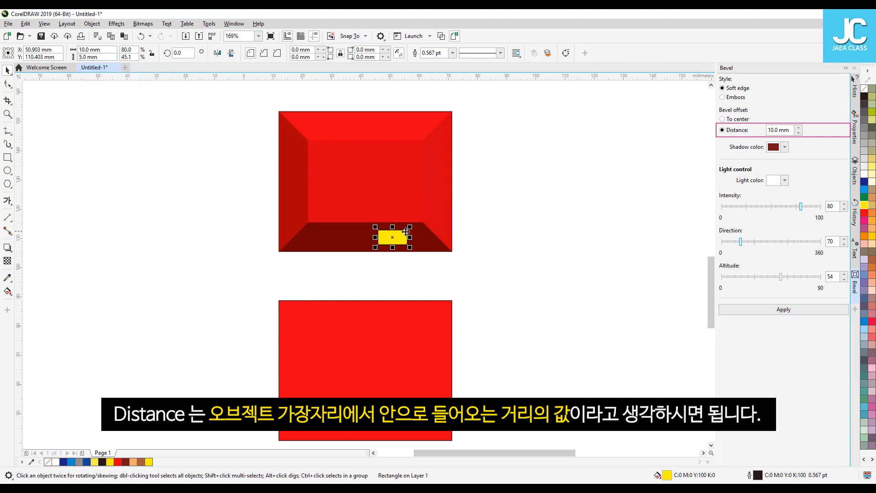
key("Down")
Step: Set the upper rectangle's bevel offset distance to 5 mm
left_click(412, 215)
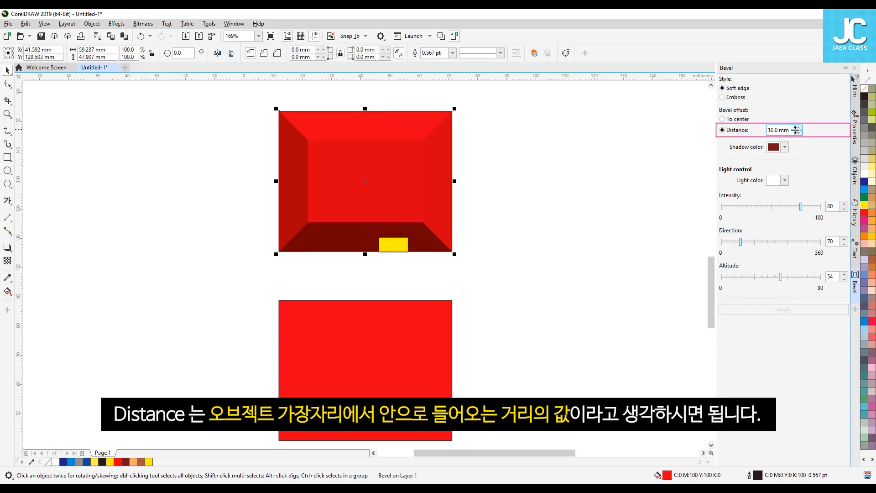
double_click(792, 131)
type("5")
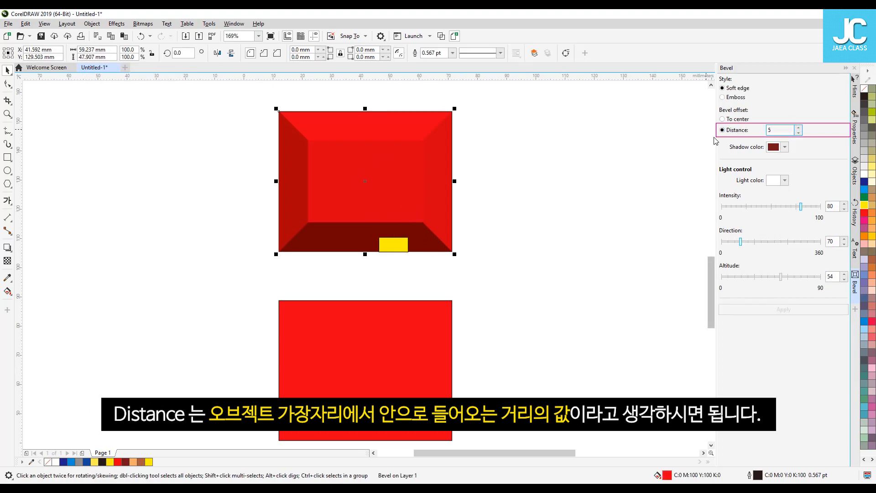
key("Return")
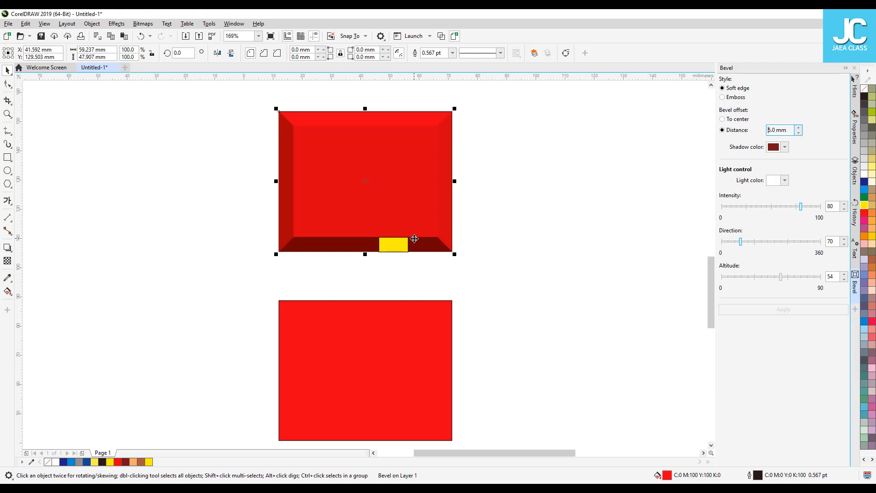
Step: Delete the yellow measuring rectangle and move the lower red rectangle about 5 mm up toward the beveled one
left_click_drag(561, 210, 375, 279)
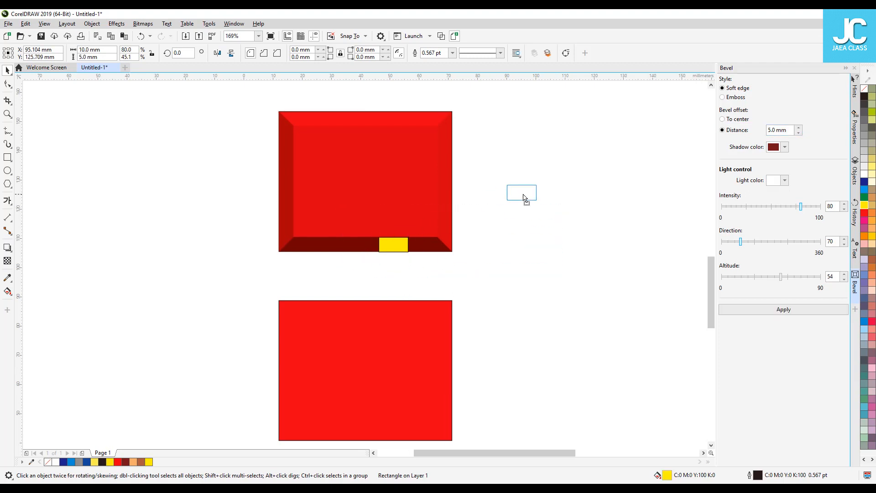
key("Delete")
left_click(436, 179)
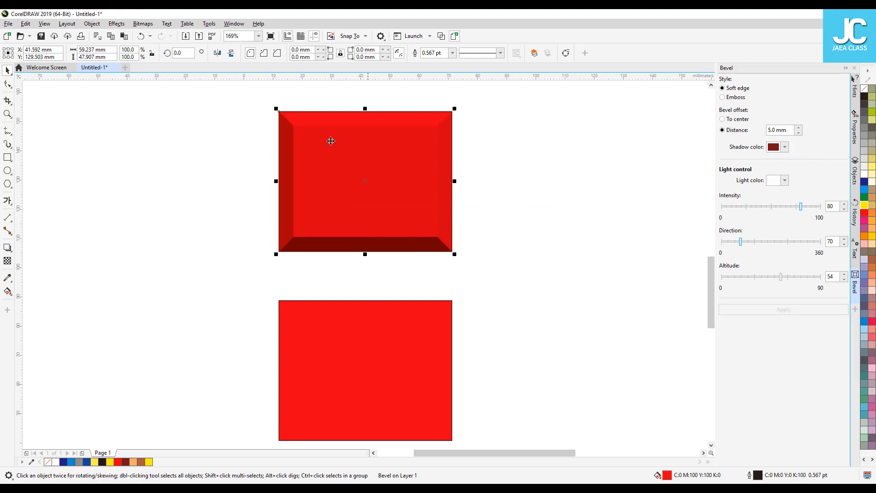
left_click_drag(387, 386, 391, 372)
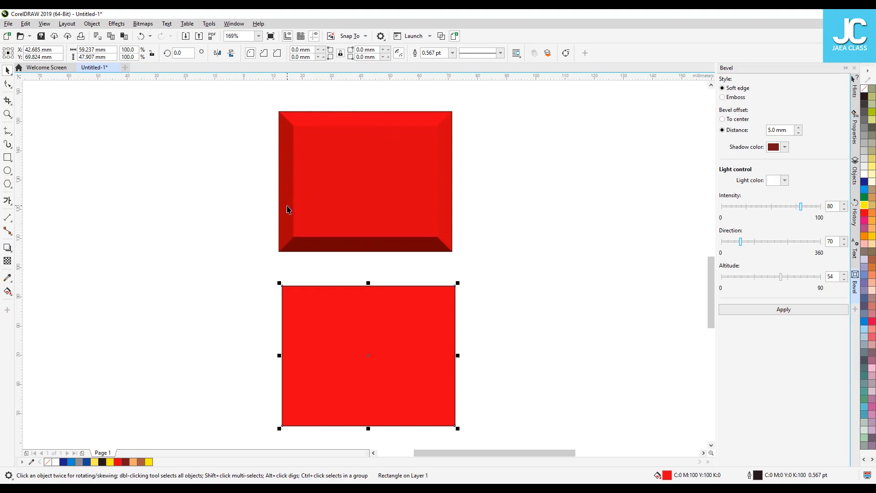
Step: Sketch an arrow about 14 × 15 mm pointing toward the beveled rectangle's upper-right corner and select its lines
left_click(8, 132)
left_click(506, 85)
left_click(465, 126)
left_click(466, 126)
left_click(495, 132)
key("space")
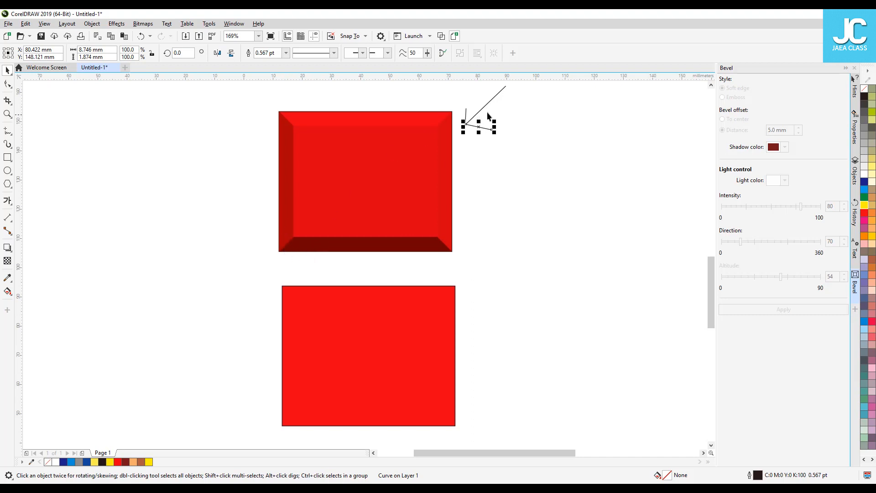
left_click_drag(528, 188, 418, 83)
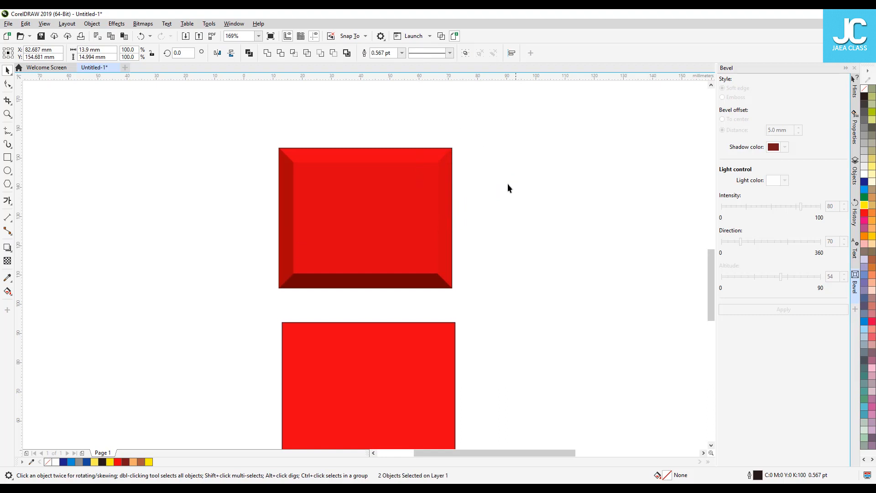
Step: Set the upper rectangle's bevel shadow color to dark red (C47 M100 Y100 K25) and apply it
left_click(509, 188)
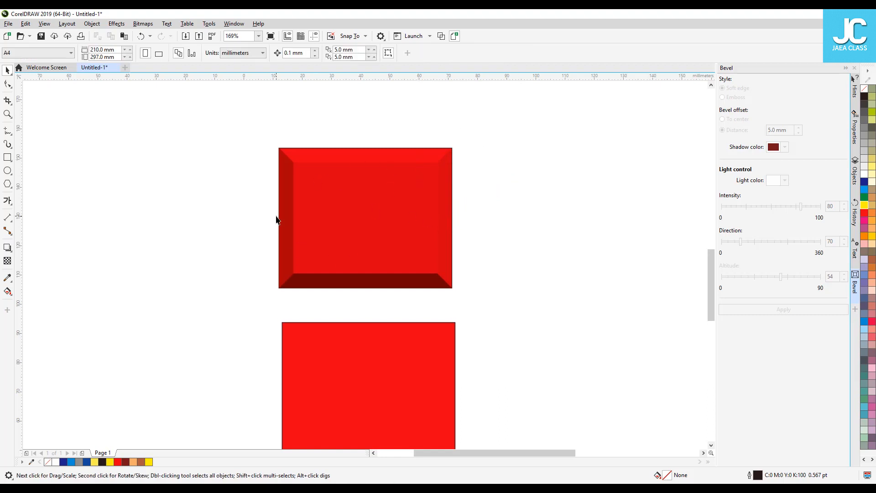
left_click(385, 229)
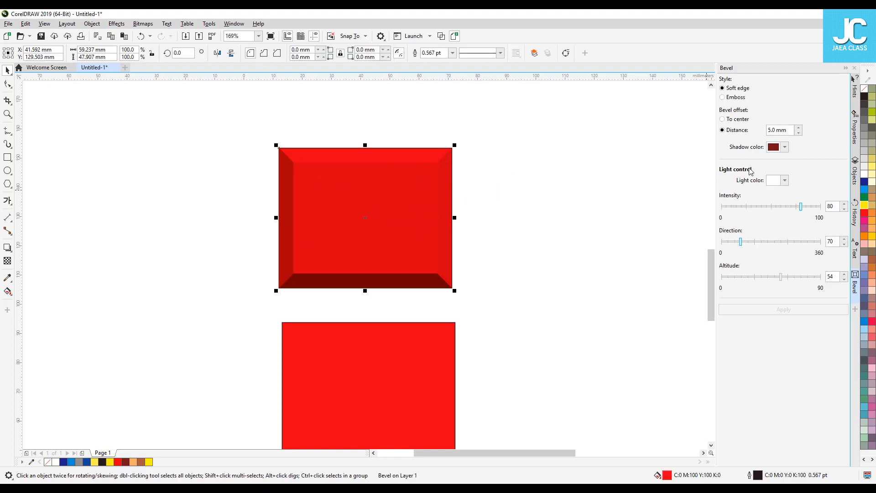
left_click(785, 148)
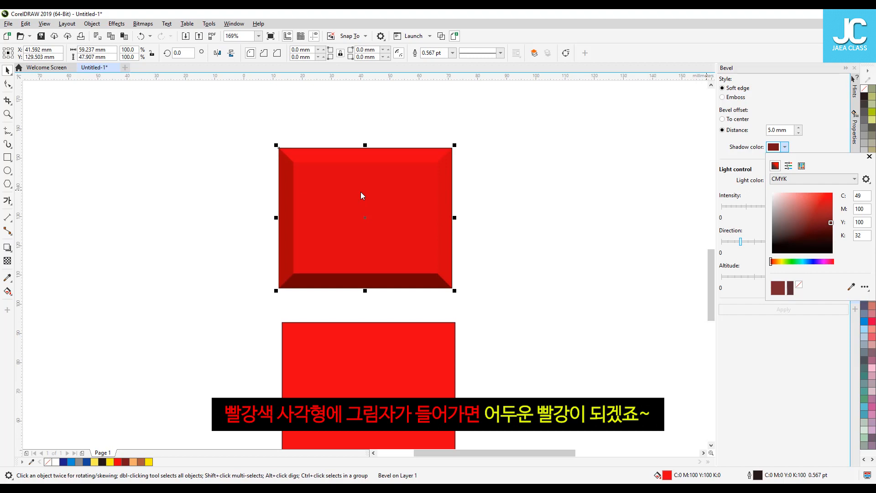
left_click(833, 193)
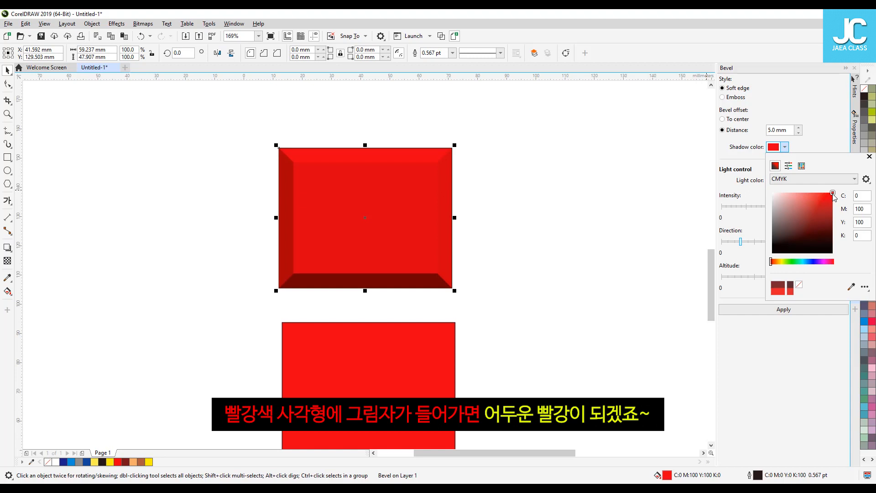
left_click_drag(833, 193, 833, 233)
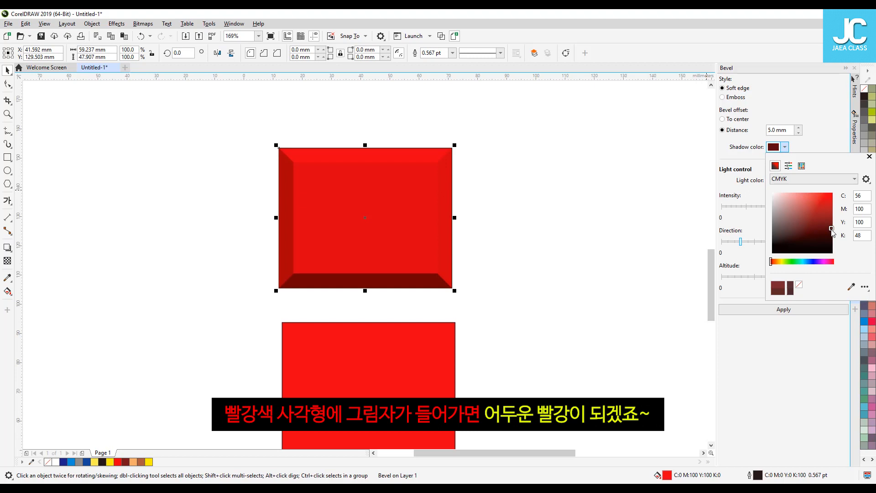
left_click_drag(833, 230, 832, 221)
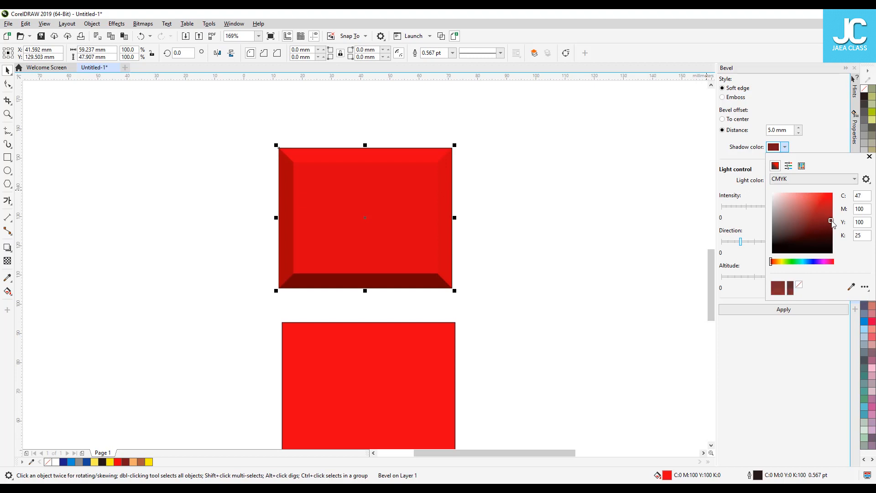
left_click(822, 309)
left_click(802, 314)
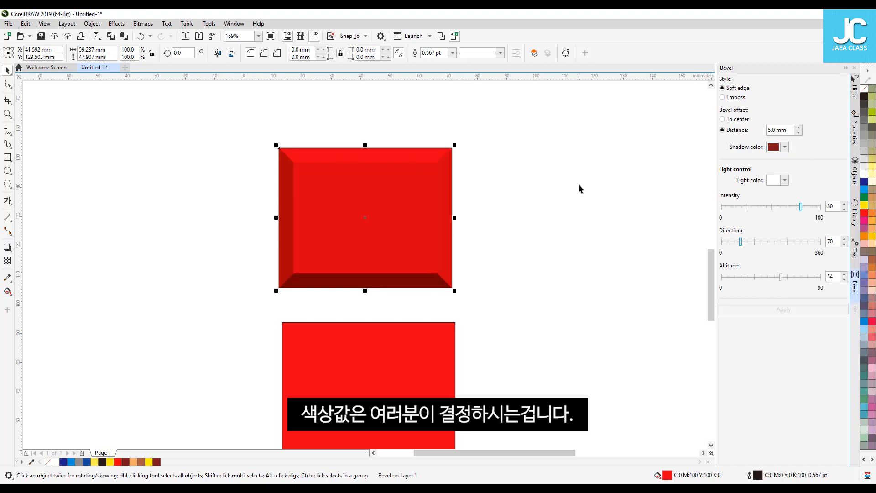
Step: Fill the upper beveled rectangle with cyan (C100 M0 Y0 K0)
left_click(597, 182)
left_click_drag(713, 258, 713, 261)
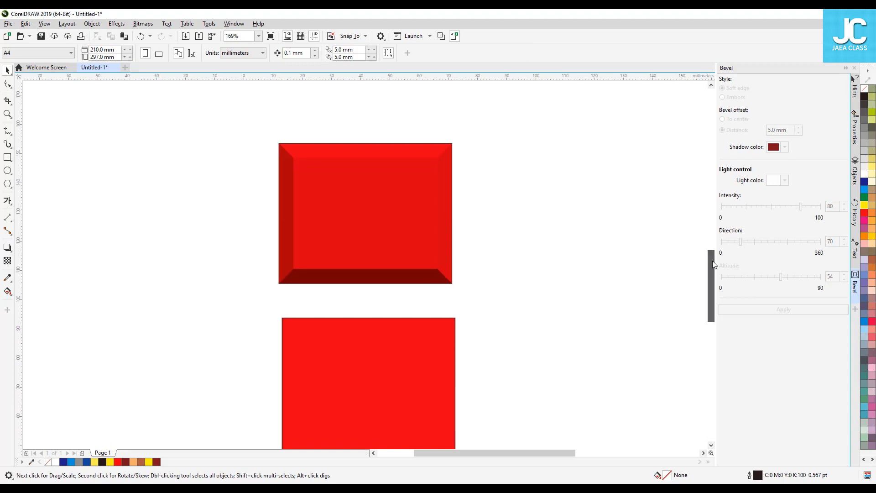
left_click(352, 210)
left_click(865, 192)
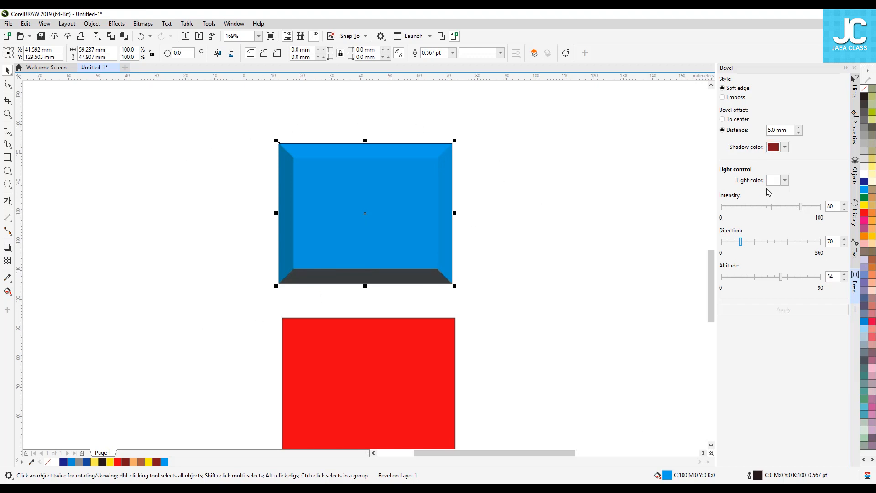
Step: Change the bevel's shadow color to a dark blue, apply it and deselect the rectangle
left_click(775, 148)
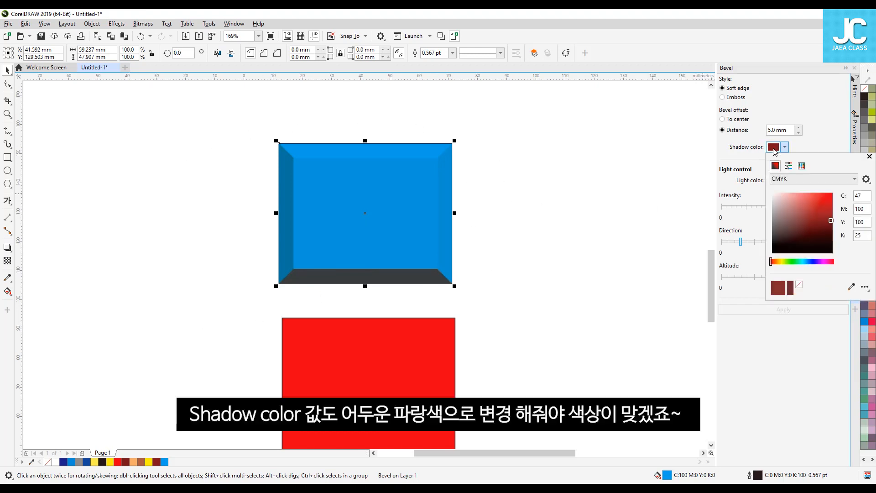
left_click(807, 262)
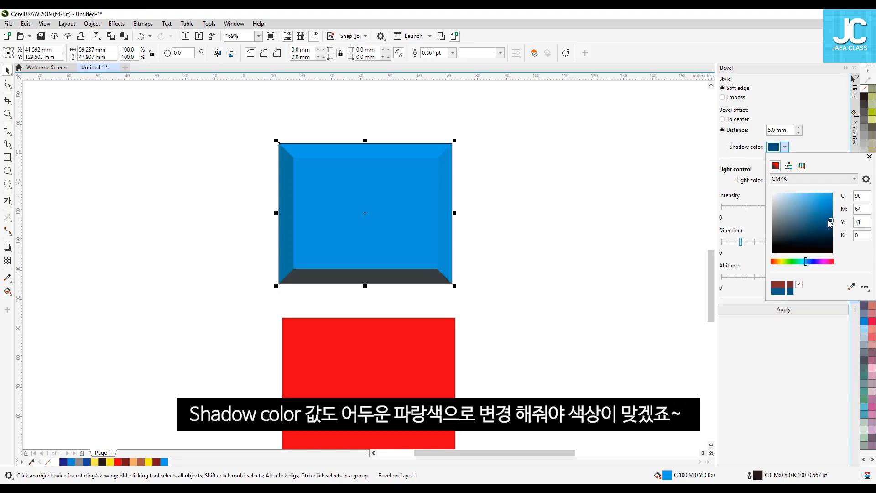
left_click_drag(830, 224, 833, 230)
left_click(749, 315)
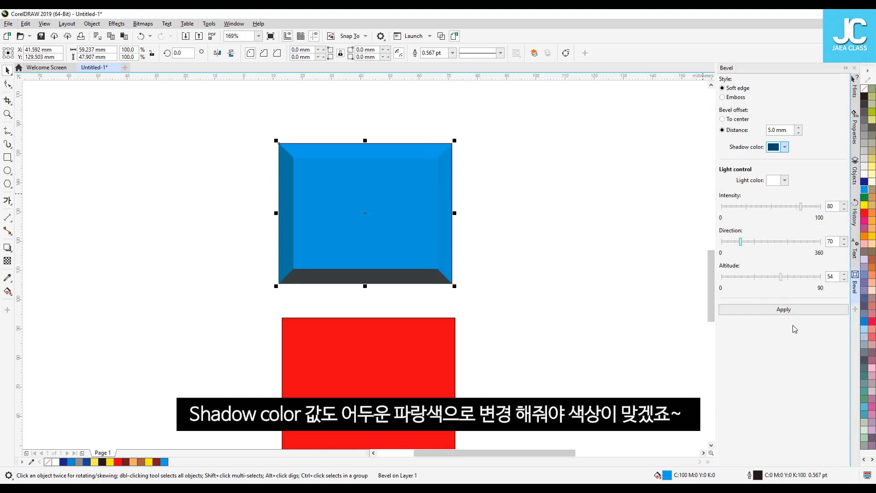
left_click(739, 312)
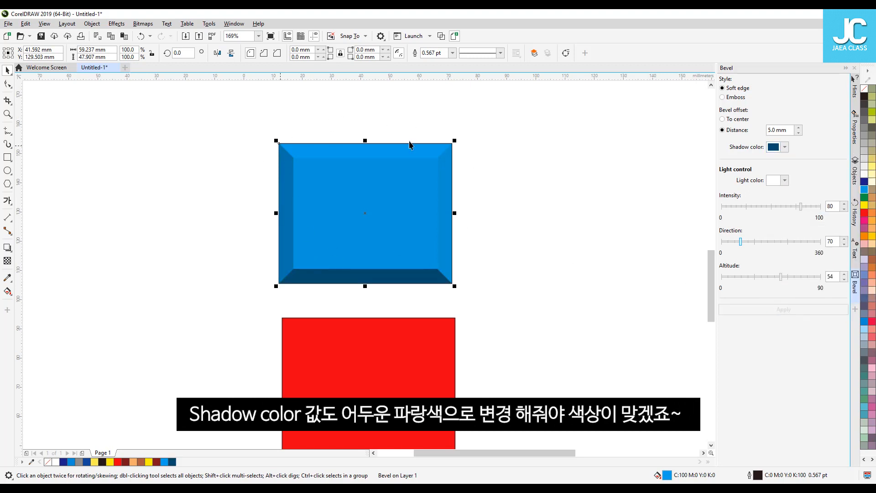
left_click(569, 236)
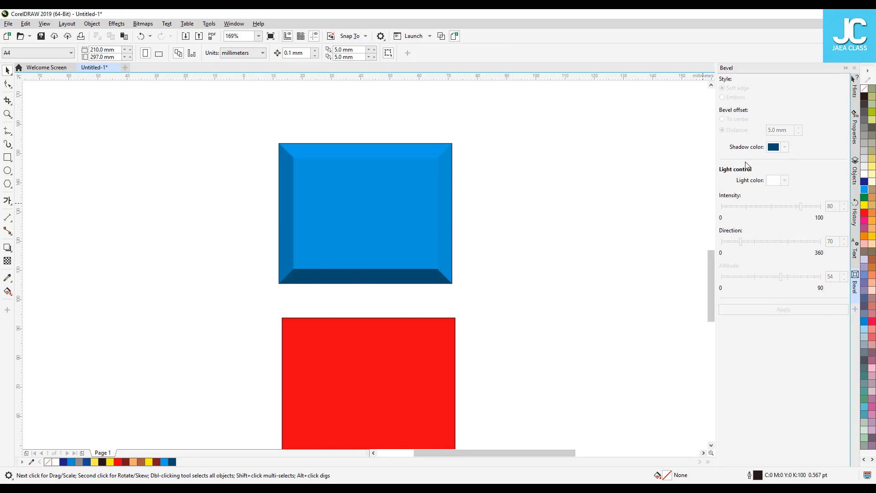
Step: Sketch an arrow about 17 × 12 mm from freehand lines, pointing toward the beveled rectangle's upper-right corner
key("Tab")
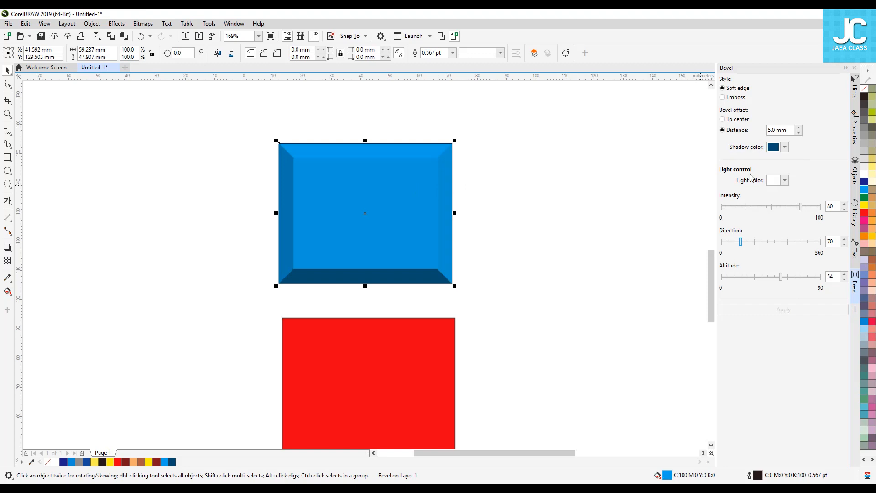
left_click(190, 178)
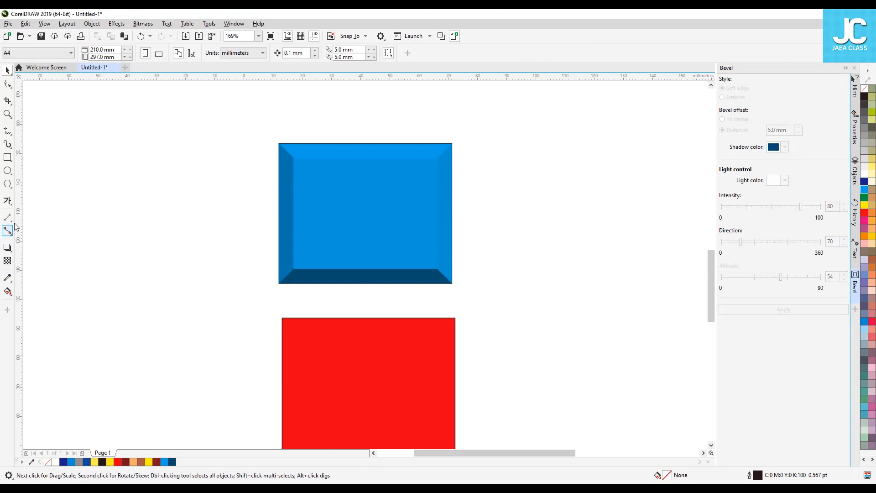
left_click(8, 131)
left_click(484, 97)
left_click(463, 132)
left_click(457, 110)
left_click(463, 132)
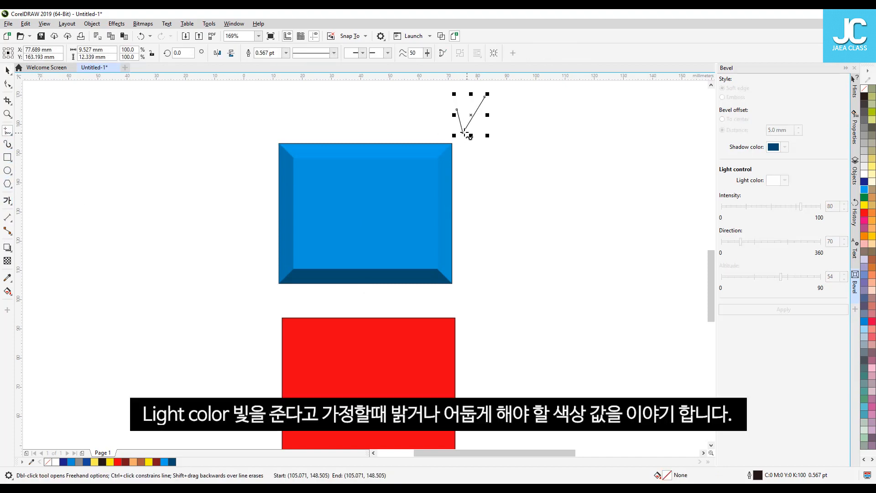
left_click(508, 126)
key("space")
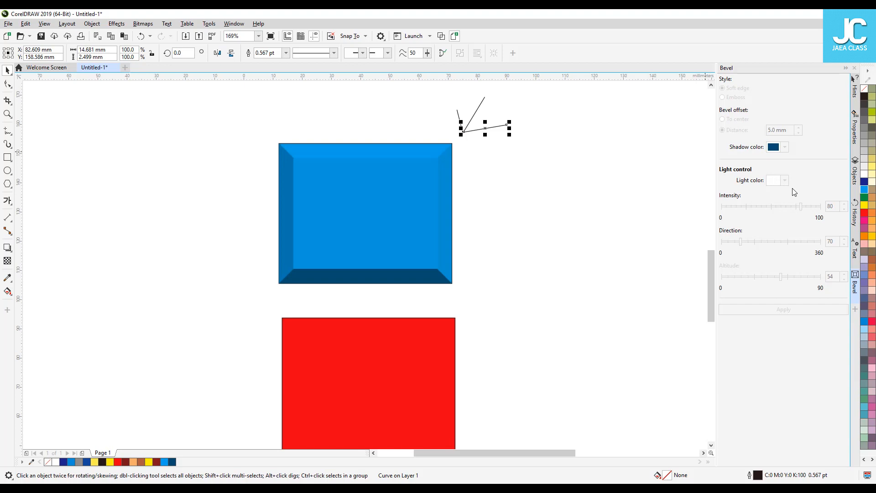
Step: Set the beveled rectangle's light color to yellow (C5 M0 Y91 K0) and apply it
key("Tab")
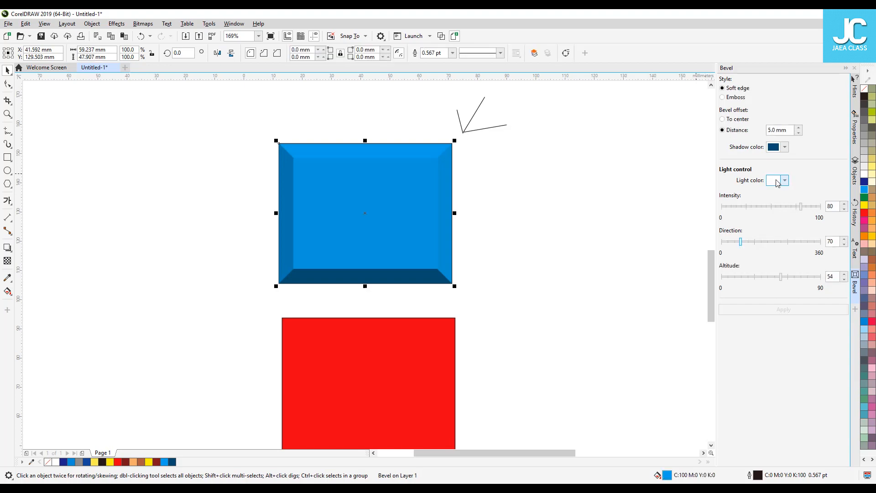
left_click(778, 184)
left_click_drag(820, 235, 833, 231)
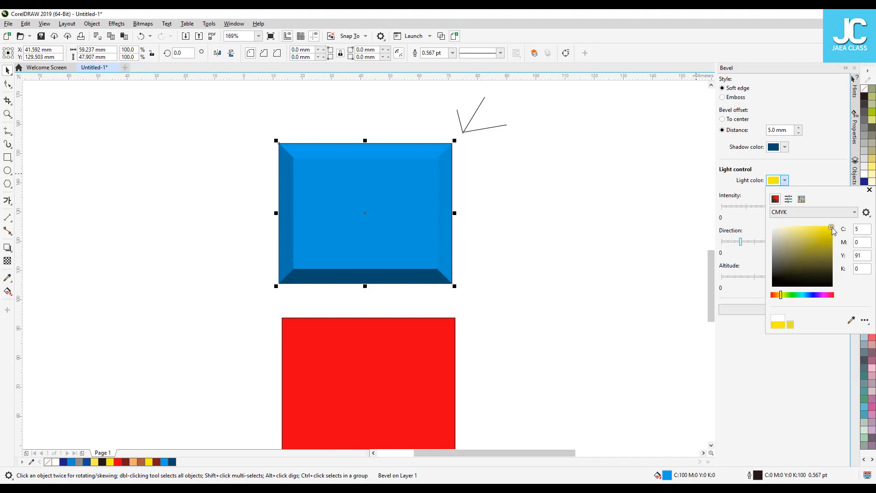
left_click(784, 309)
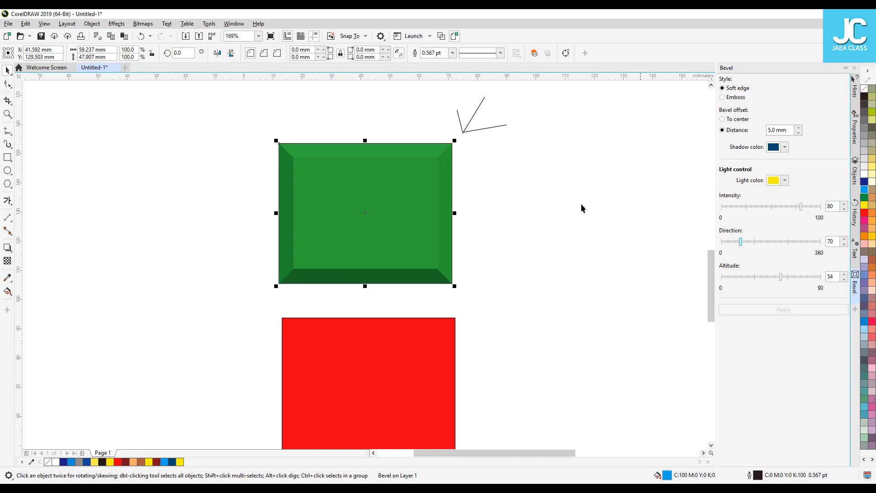
Step: Try light intensities of 51 and 90 on the bevel, plus a slightly stronger one
left_click_drag(801, 208, 772, 211)
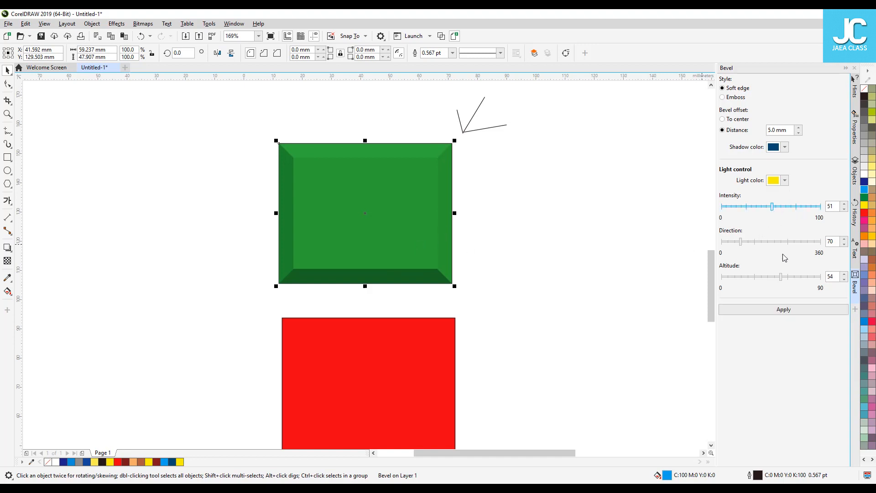
left_click(786, 310)
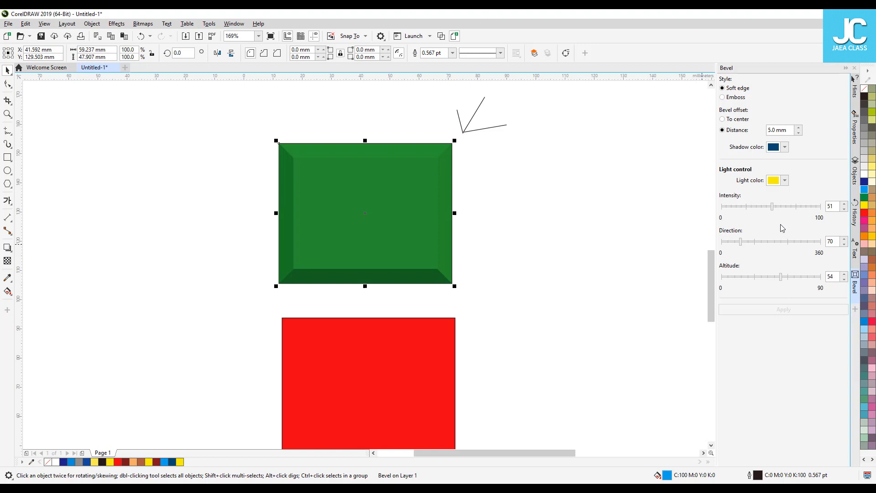
left_click_drag(772, 208, 747, 210)
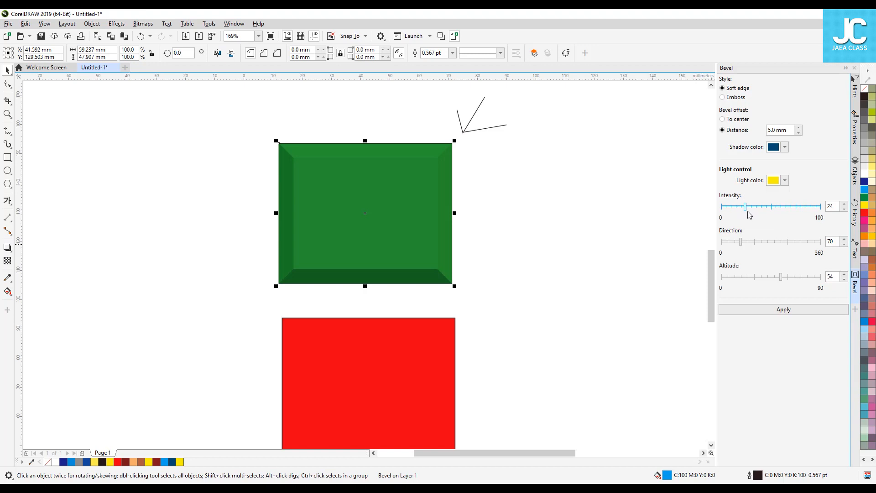
left_click_drag(749, 210, 813, 205)
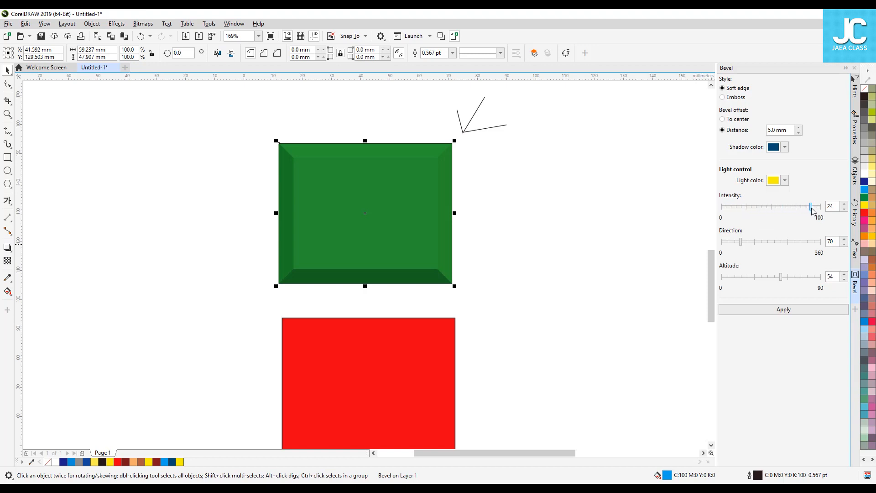
left_click(808, 310)
left_click_drag(812, 209, 817, 207)
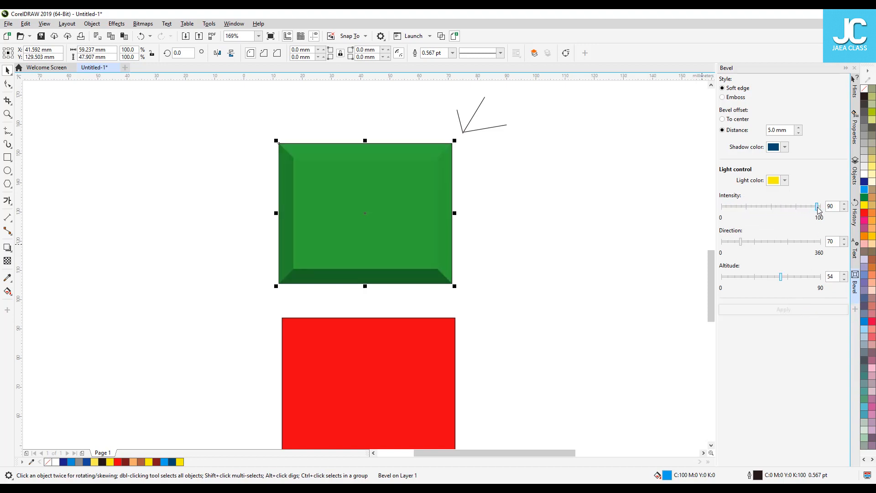
left_click(809, 310)
Step: Lower the bevel's light intensity to 52 and apply it
mouse_move(818, 206)
left_mouse_down()
mouse_move(744, 216)
mouse_move(810, 209)
mouse_move(801, 209)
left_mouse_up()
left_click(766, 311)
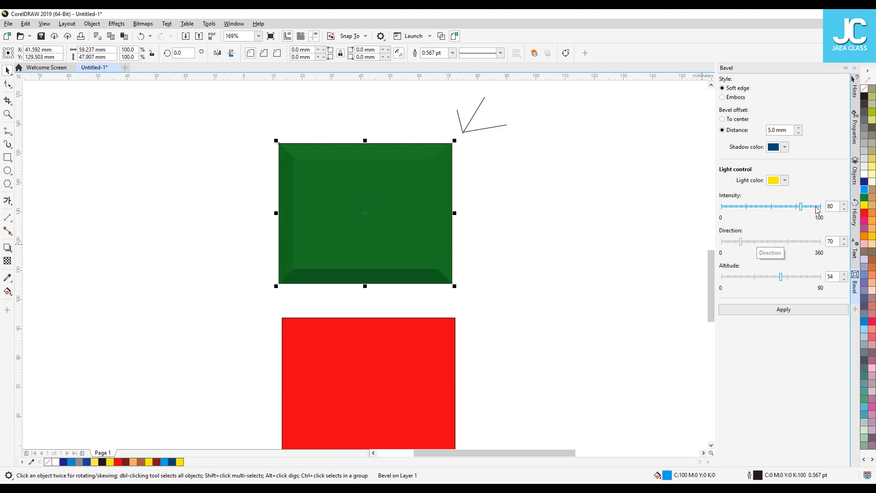
left_click_drag(801, 209, 772, 210)
left_click(783, 310)
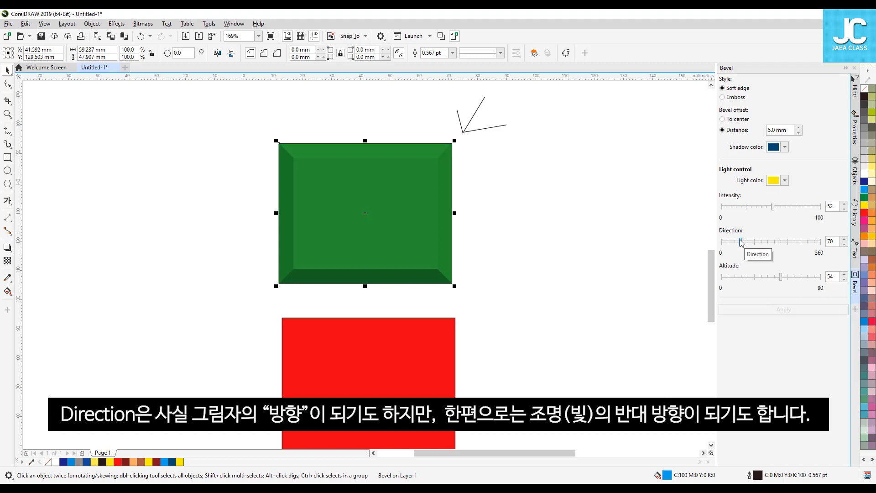
Step: Move the sketched arrow to the beveled rectangle's upper-left corner and rotate it to point down toward that corner
left_click_drag(544, 87, 433, 160)
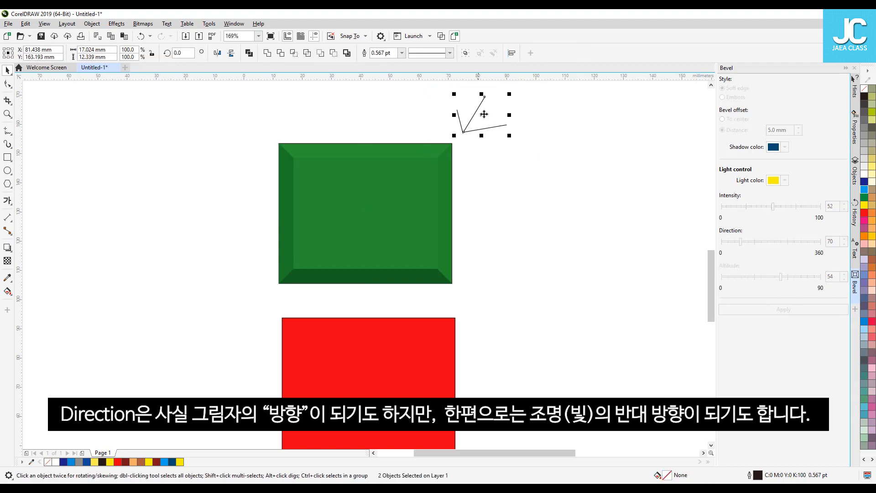
left_click_drag(477, 118, 273, 117)
left_click(273, 118)
left_click_drag(249, 90, 271, 99)
left_click(354, 116)
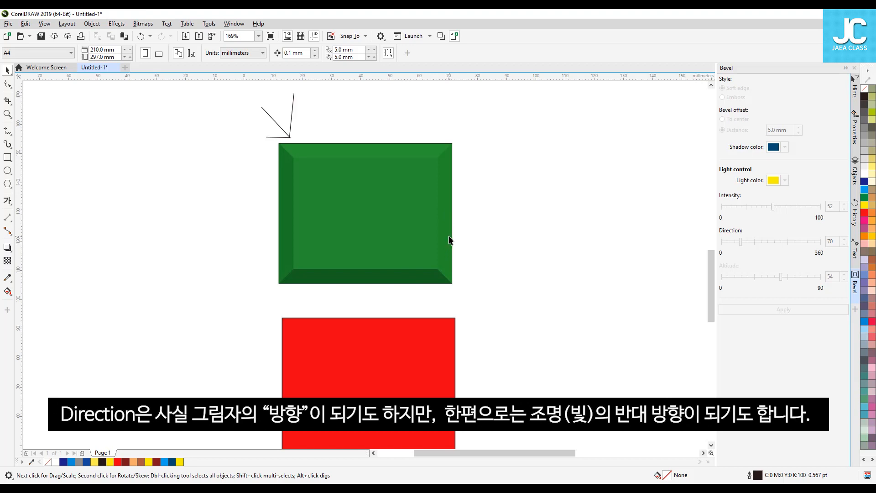
left_click(440, 269)
left_click(458, 260)
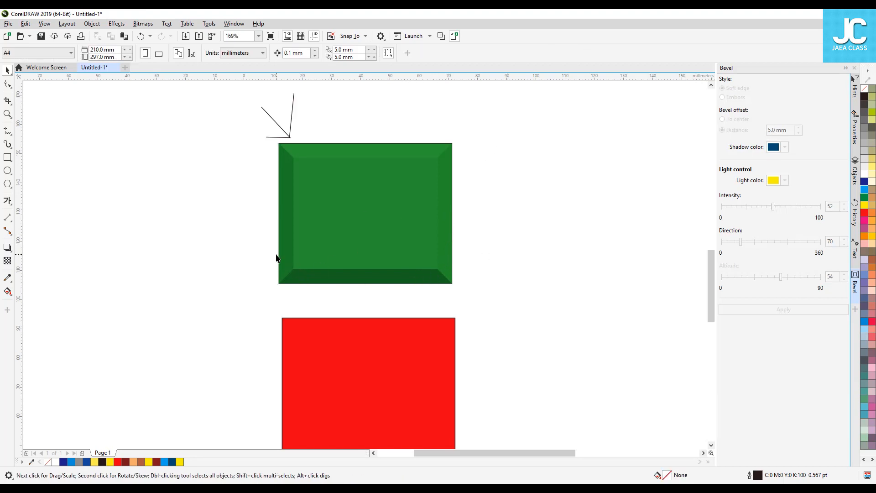
Step: Try light directions of 130 and 170 on the beveled rectangle
left_click(363, 232)
left_click_drag(741, 242, 757, 242)
left_click(774, 315)
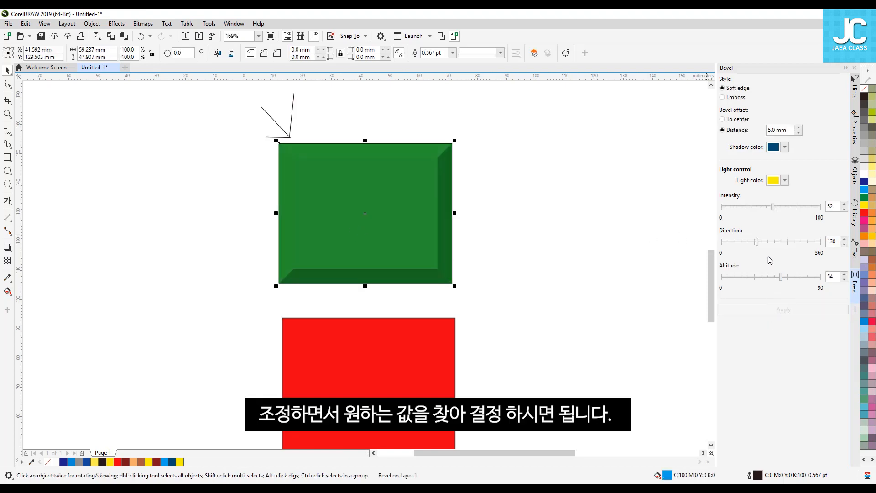
left_click_drag(758, 242, 769, 242)
left_click(783, 310)
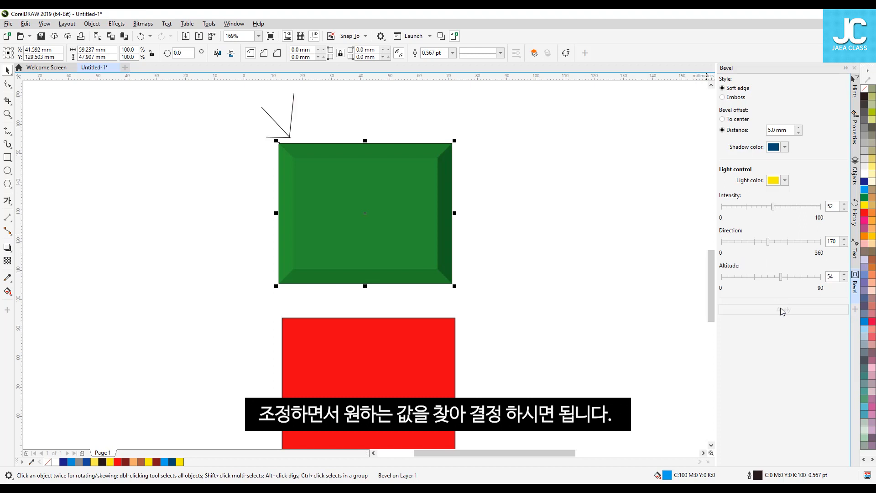
Step: Try a light direction of 289 on the bevel, and settle on 135
left_click_drag(768, 242, 740, 242)
left_click(797, 314)
left_click(803, 309)
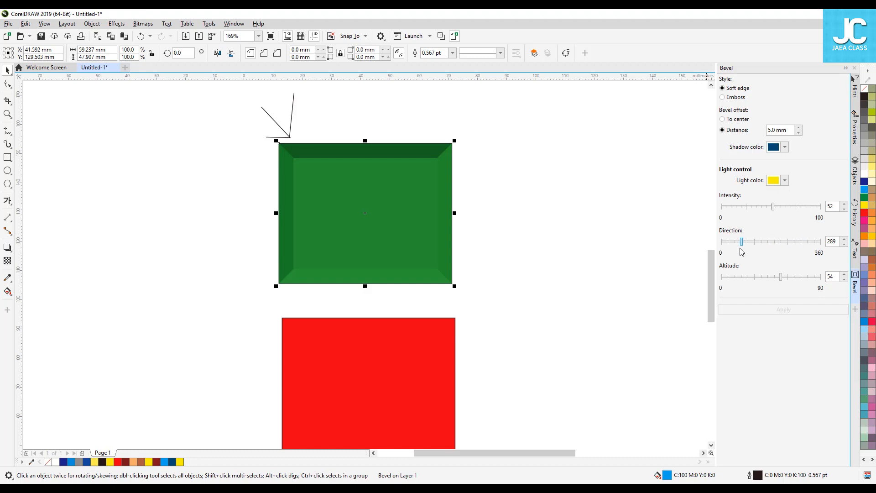
left_click(768, 309)
left_click_drag(740, 242, 759, 242)
left_click(772, 310)
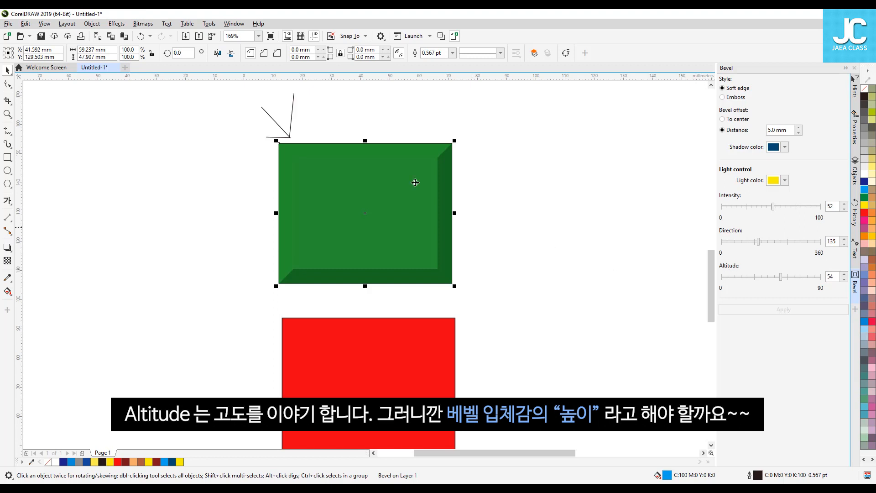
Step: Delete the sketched arrow above the beveled rectangle and reselect the bevel
left_click_drag(314, 85, 220, 157)
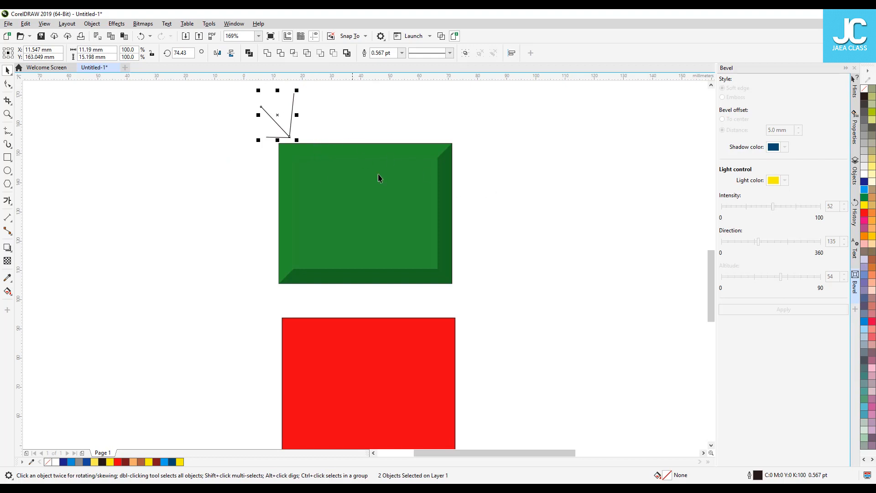
key("Delete")
left_click(403, 192)
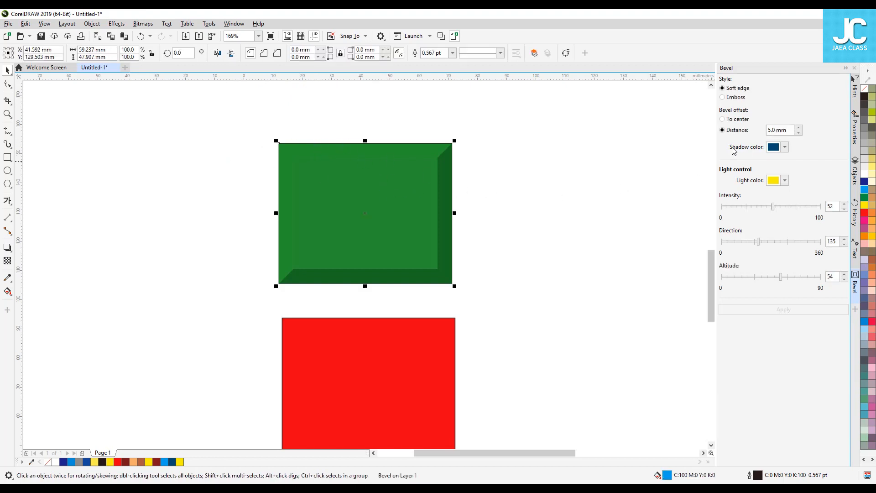
Step: Try a bevel offset distance of 20 mm, and settle on 15 mm
left_click(790, 131)
type("20")
key("Return")
left_click(790, 131)
type("15")
key("Return")
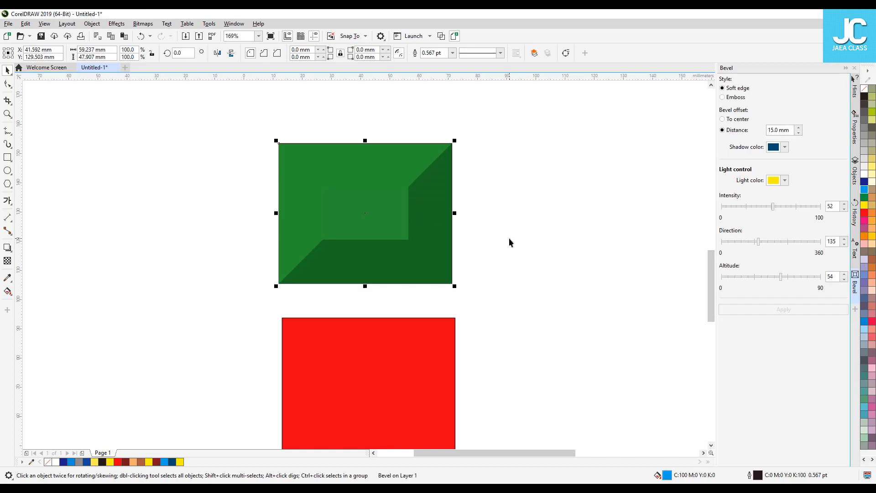
Step: Draw a thin horizontal rectangle about 39.5 mm wide and 4.5 mm high to the right of the beveled rectangle
left_click(8, 157)
left_click_drag(502, 210, 618, 224)
key("F10")
key("F6")
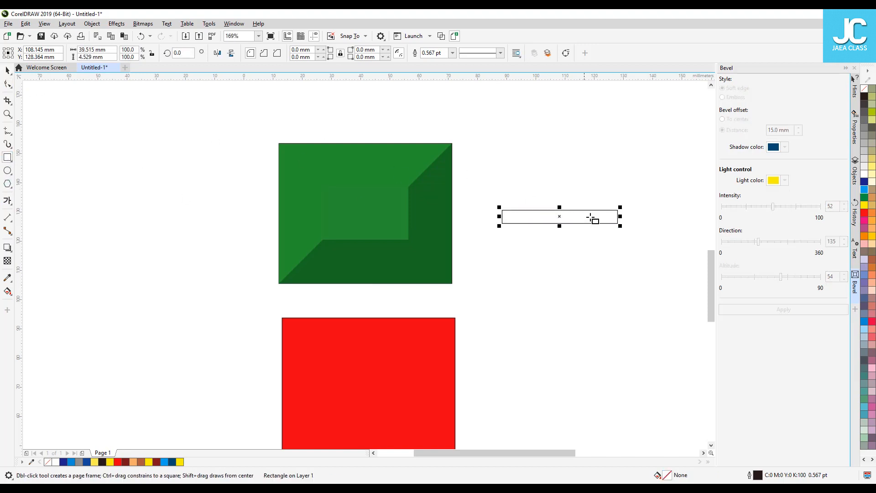
Step: Draw a second rectangle above the thin one, convert it to curves and pull its upper corners inward into a trapezoid
left_click_drag(531, 217, 589, 178)
key("space")
left_click(7, 83)
key("ctrl+q")
left_click_drag(532, 176, 577, 177)
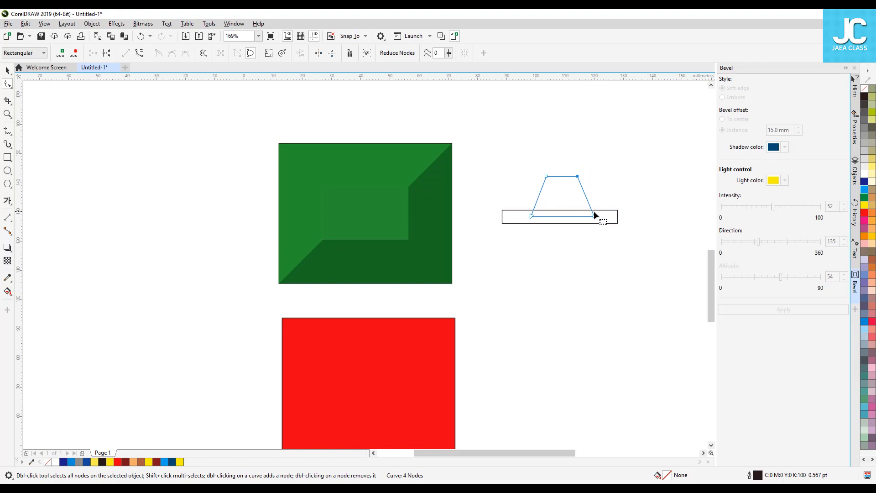
Step: Reshape the trapezoid's nodes so its base spans the thin rectangle's full width and its top edge stays centered and narrower
left_click_drag(593, 216, 616, 211)
left_click_drag(531, 217, 502, 210)
left_click_drag(547, 178, 529, 174)
left_click_drag(601, 171, 589, 171)
left_click_drag(530, 175, 583, 175)
key("space")
left_click(664, 252)
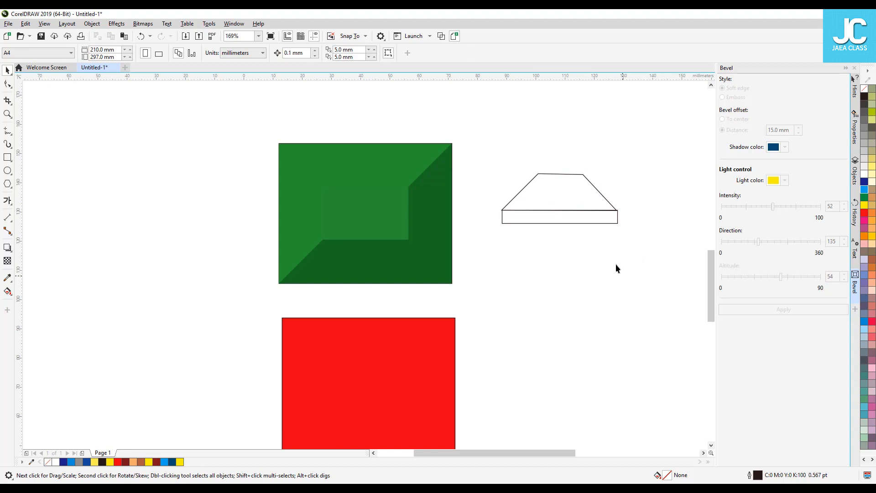
Step: Draw a vertical height line about 18 mm long beside the trapezoid sketch
key("F5")
left_click(627, 222)
left_click(628, 168)
key("space")
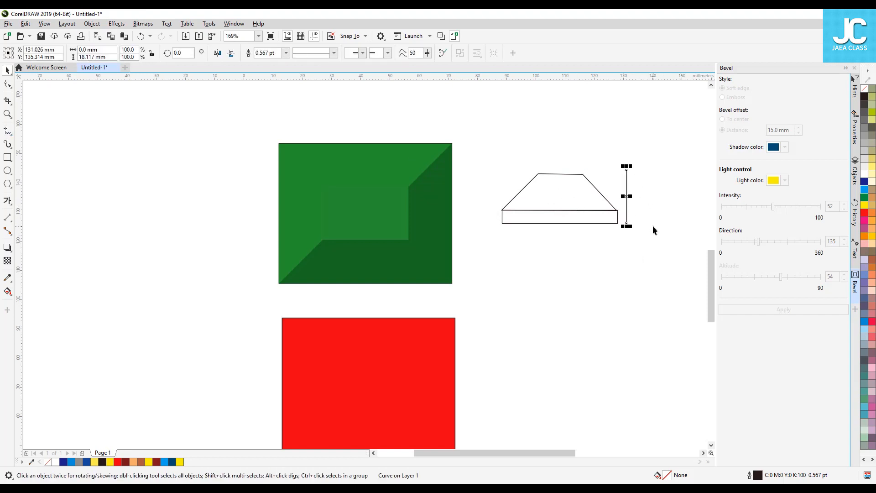
Step: Add the text label "10m" beside the height line and scale it down to about 18 pt
left_click(8, 201)
left_click(642, 197)
type("1-")
key("BackSpace")
type("0m")
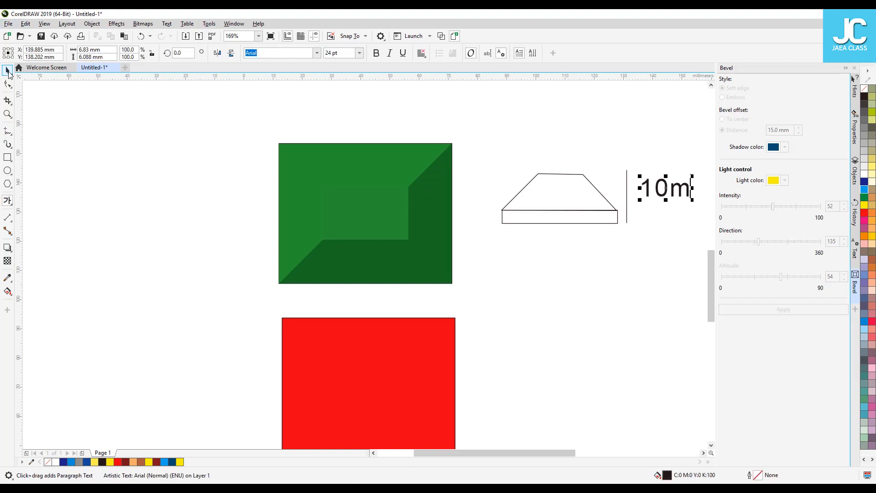
left_click(8, 70)
left_click(690, 201)
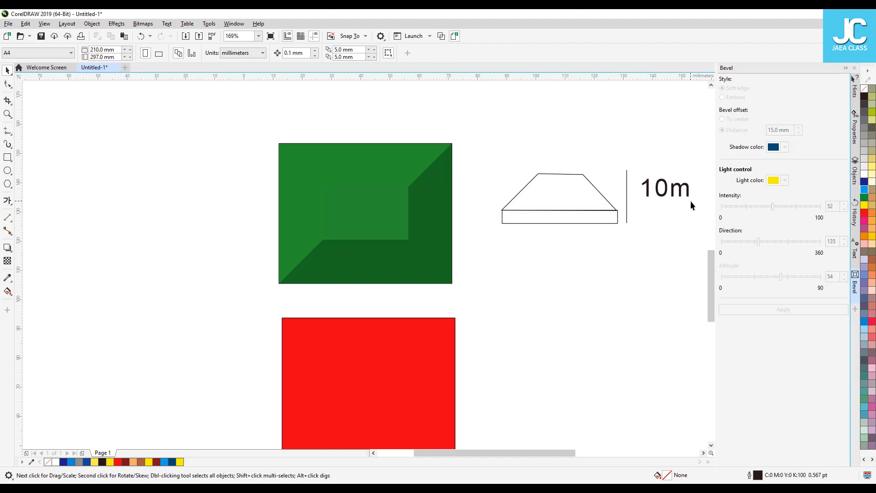
left_click_drag(685, 200, 659, 210)
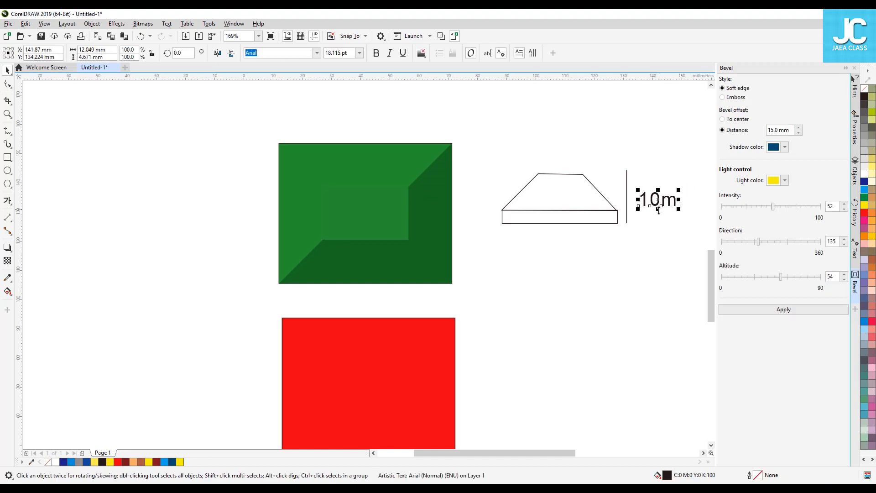
Step: Set the bevel's altitude to 20 and apply it to the green rectangle
left_click(434, 195)
left_click_drag(781, 282, 745, 282)
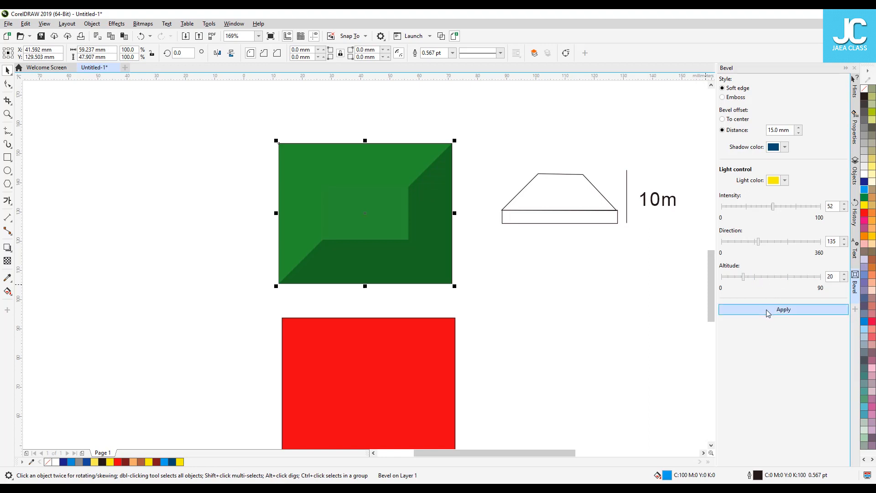
left_click(767, 311)
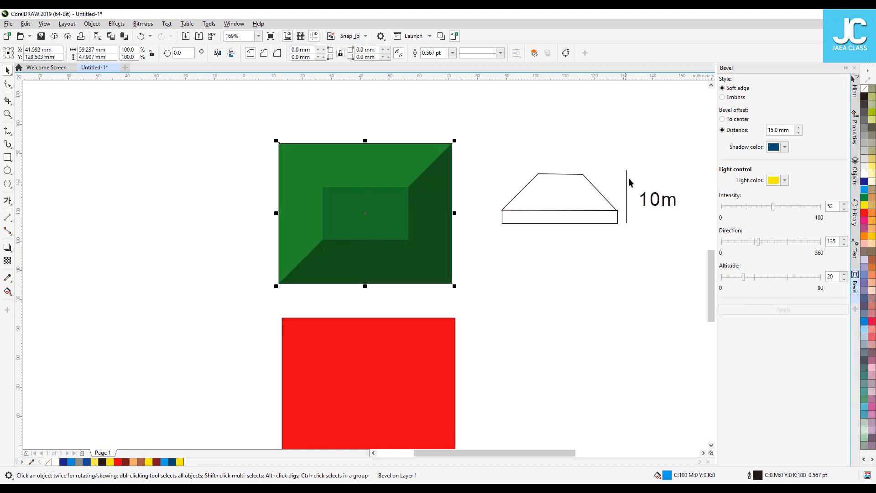
Step: Stretch the trapezoid upward to a height of about 22.5 mm
left_click(577, 175)
left_click_drag(560, 171, 557, 142)
left_click(505, 256)
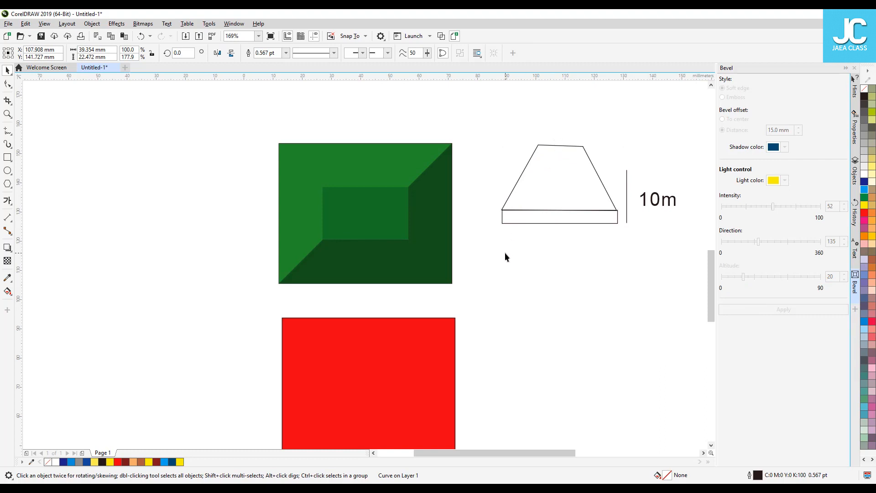
Step: Raise the green bevel's altitude well above 20 and apply it
key("Tab")
left_click_drag(744, 278, 798, 278)
left_click(783, 310)
Step: Flatten the trapezoid sketch into a low slope above the thin rectangle
left_click(566, 196)
left_click_drag(560, 141, 560, 197)
left_click(566, 293)
Step: Lower the green bevel's altitude to 15 and apply it
key("Tab")
left_click_drag(798, 277, 738, 278)
left_click(755, 308)
left_click(749, 310)
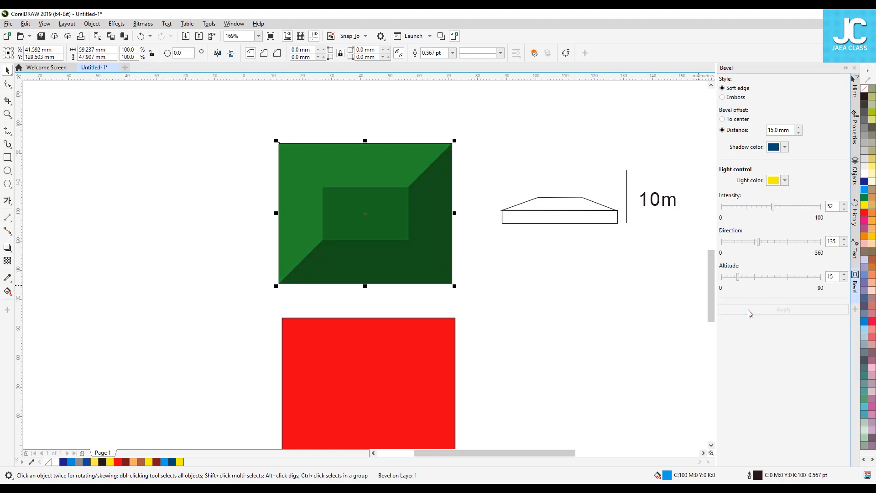
Step: Try an altitude of 79 on the bevel, and apply 45 instead
left_click_drag(741, 277, 809, 277)
left_click(805, 311)
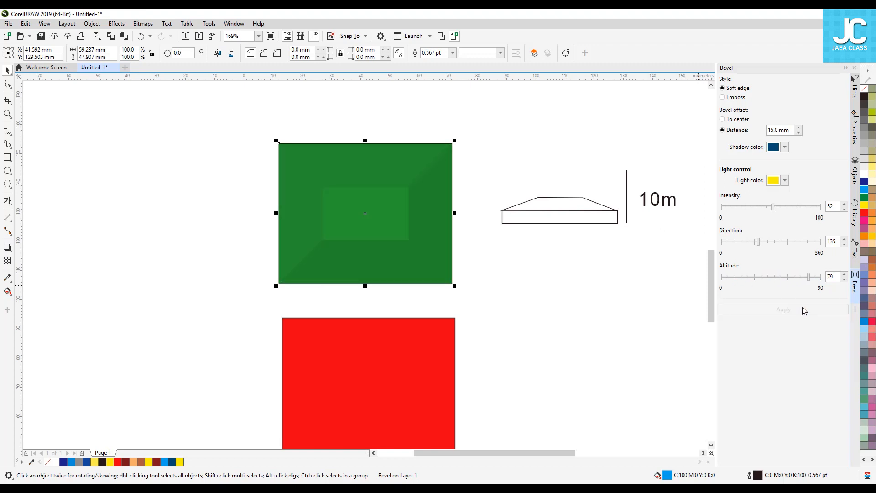
left_click_drag(809, 278, 771, 277)
left_click(778, 315)
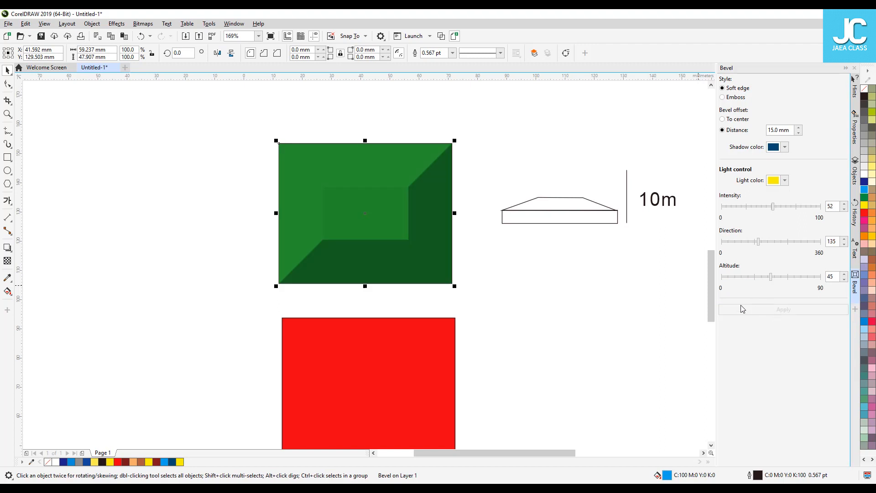
Step: Delete the trapezoid sketch with its height line and label, and set the bevel's offset distance to 10 mm
left_click_drag(473, 110, 683, 288)
left_click(437, 245)
triple_click(781, 130)
type("10")
key("Return")
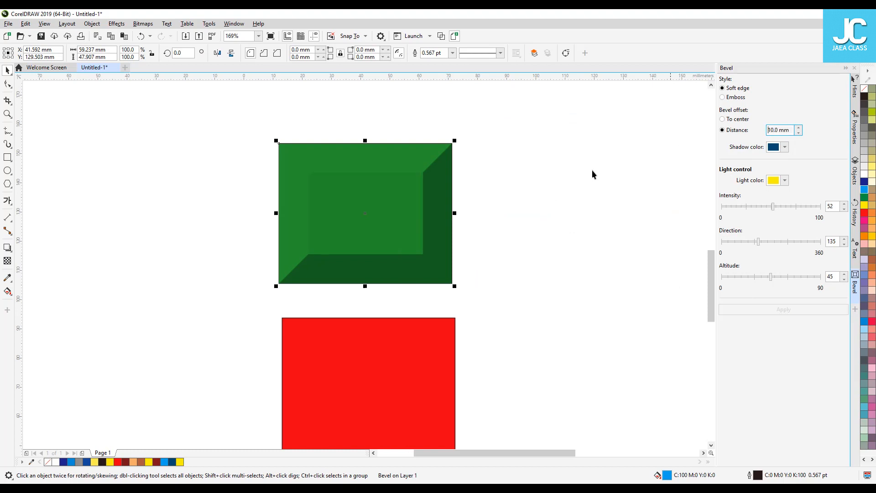
Step: Switch the bevel offset to To center and set the light direction to 102, applying both
left_click(737, 124)
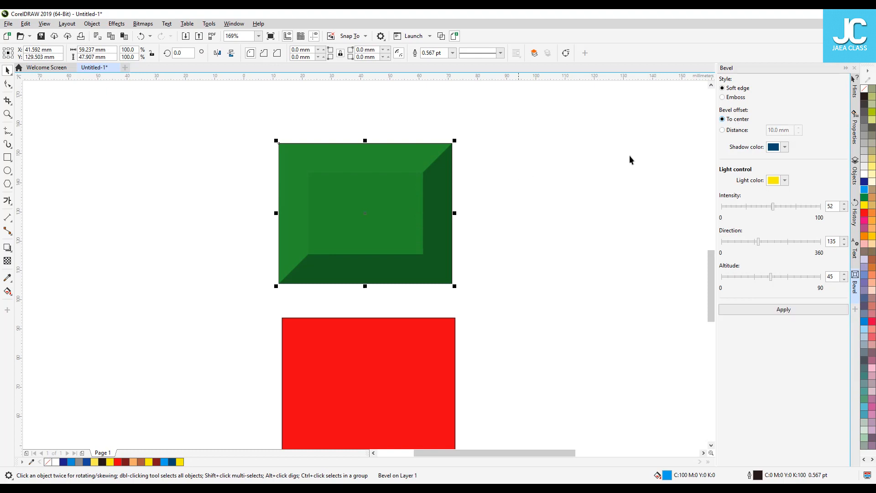
left_click(800, 313)
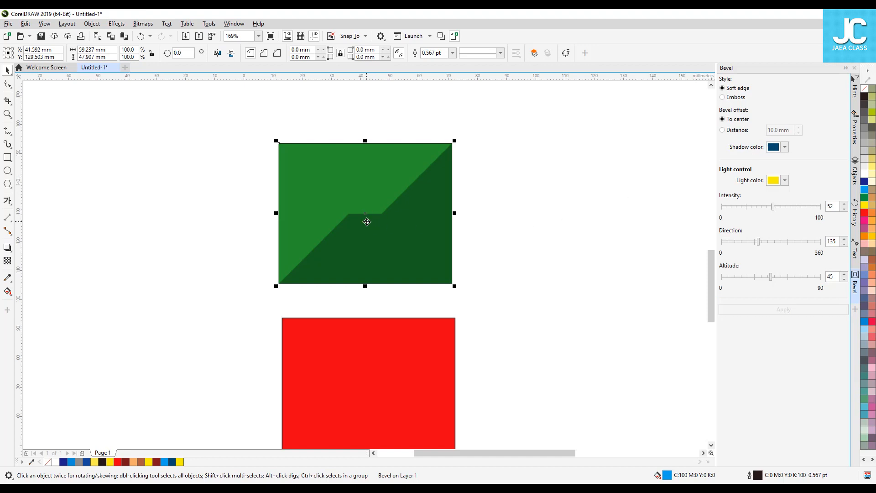
mouse_move(758, 241)
left_mouse_down()
mouse_move(782, 242)
mouse_move(749, 241)
left_mouse_up()
left_click(781, 311)
left_click(769, 309)
Step: Try a light intensity of 37 with an altitude of 28, and reduce the intensity to 21
left_click_drag(774, 206, 758, 207)
left_click_drag(771, 276, 753, 277)
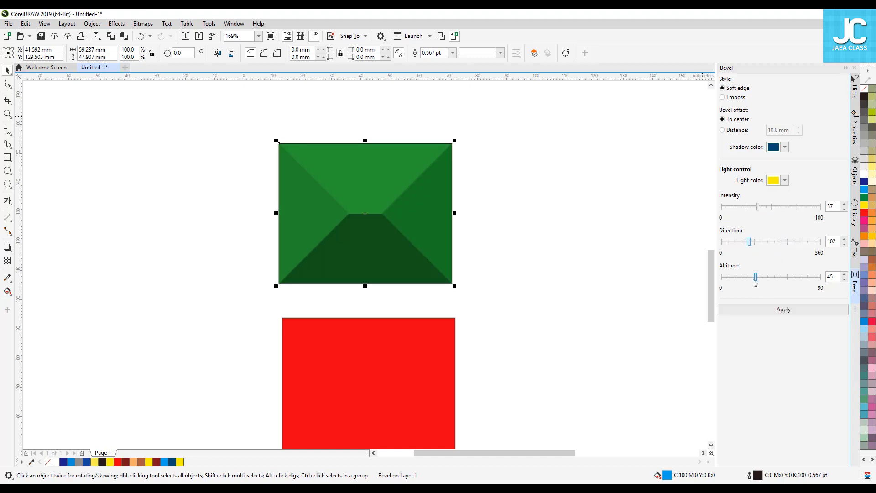
left_click(757, 312)
left_click_drag(758, 206, 743, 207)
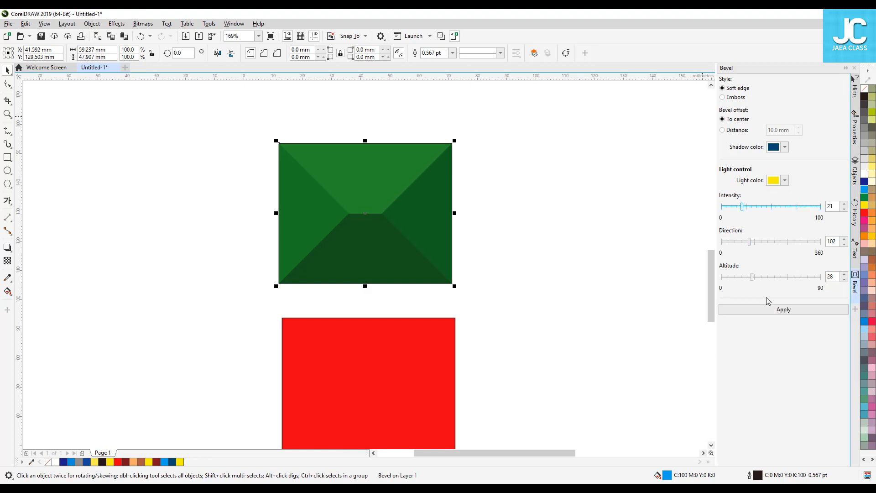
left_click(776, 310)
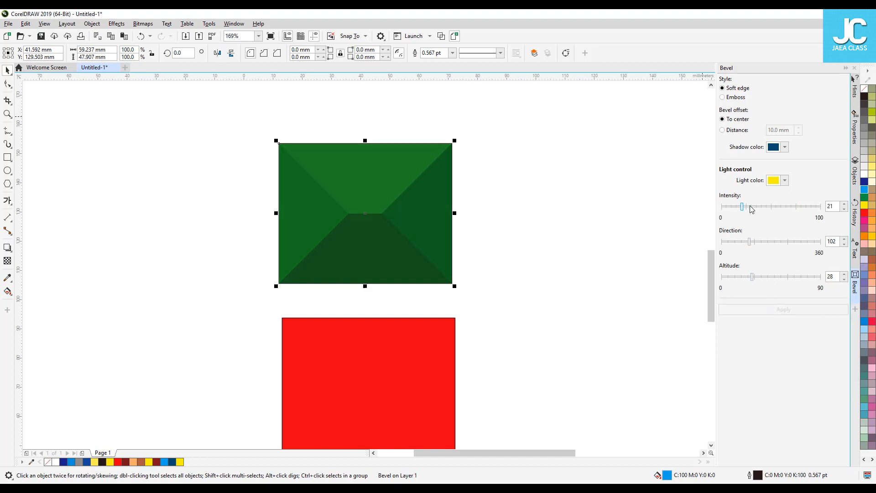
Step: Raise the bevel's light intensity to 61 and lower its altitude to 15, applying each change
left_click(782, 206)
left_click(789, 309)
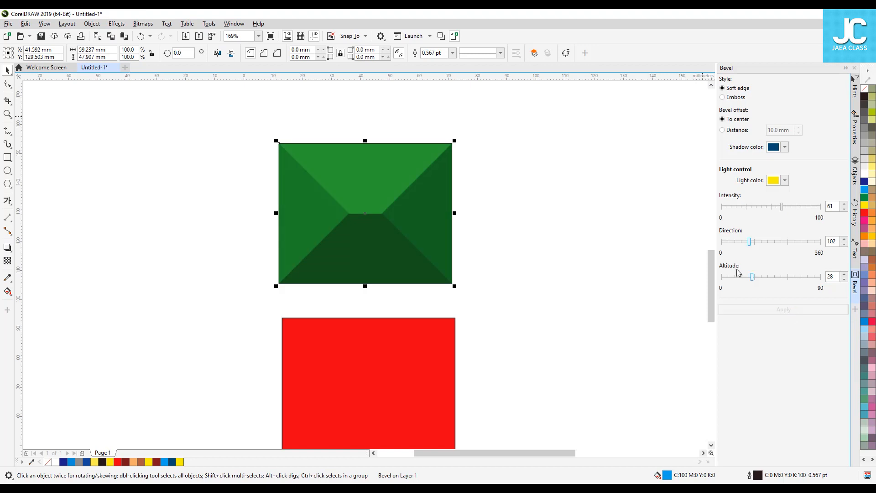
left_click_drag(752, 277, 740, 282)
left_click(763, 309)
left_click(571, 252)
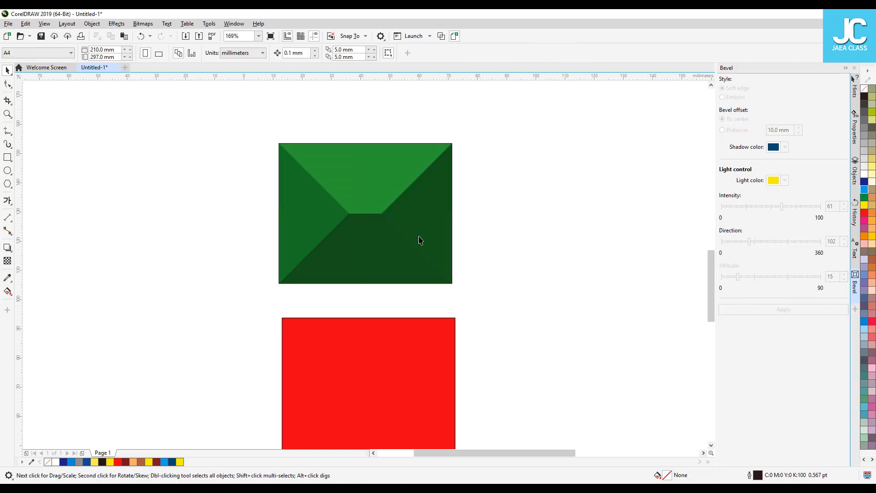
Step: Compare the 10 mm distance offset on the bevel, and return it to the To center offset
left_click(380, 218)
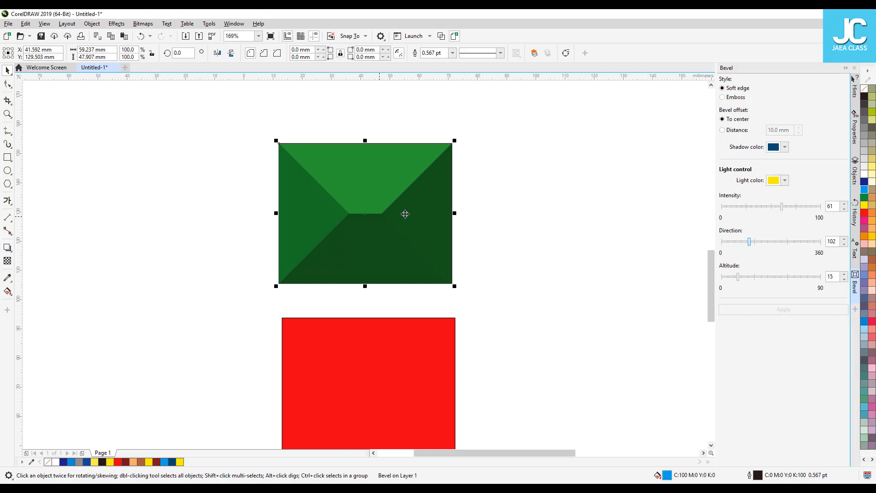
left_click(738, 132)
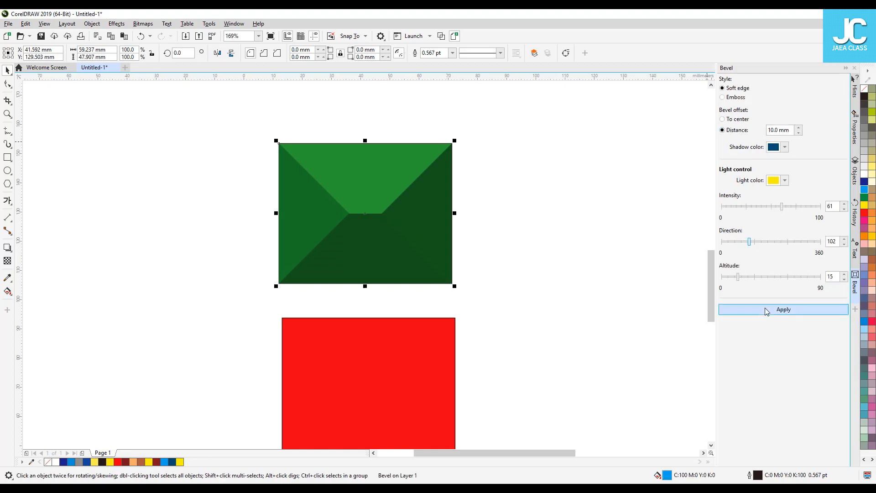
left_click(767, 309)
left_click(731, 121)
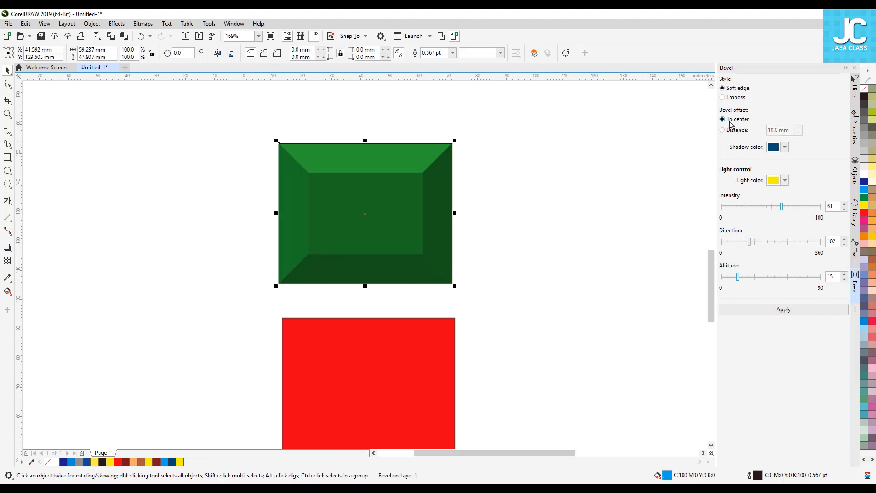
left_click(781, 311)
Step: Fill the beveled rectangle with red and reposition the plain red rectangle just below it
left_click(364, 385)
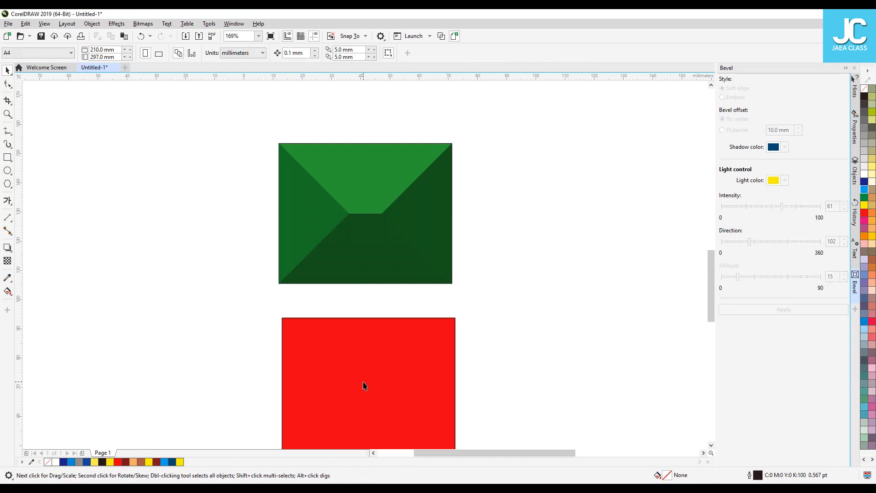
left_click_drag(401, 413, 180, 230)
left_click(393, 187)
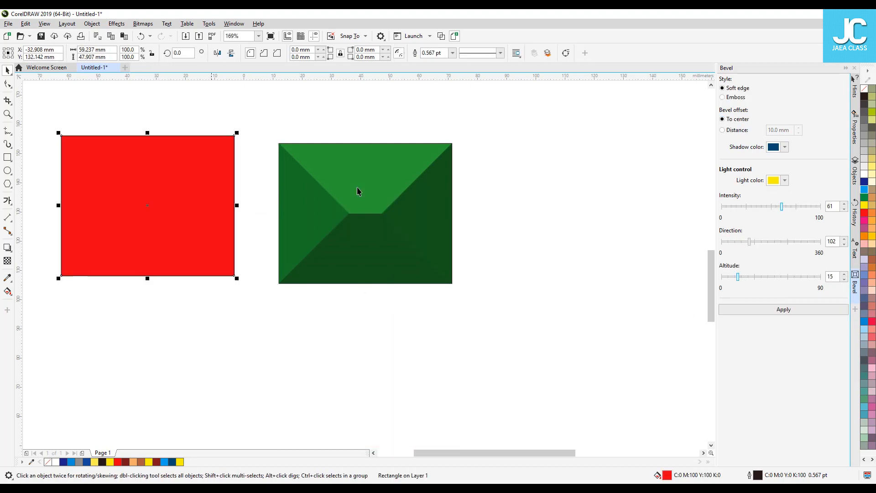
left_click(865, 212)
left_click_drag(215, 246, 358, 372)
Step: Change the beveled rectangle's light color to white and apply it
left_click(411, 256)
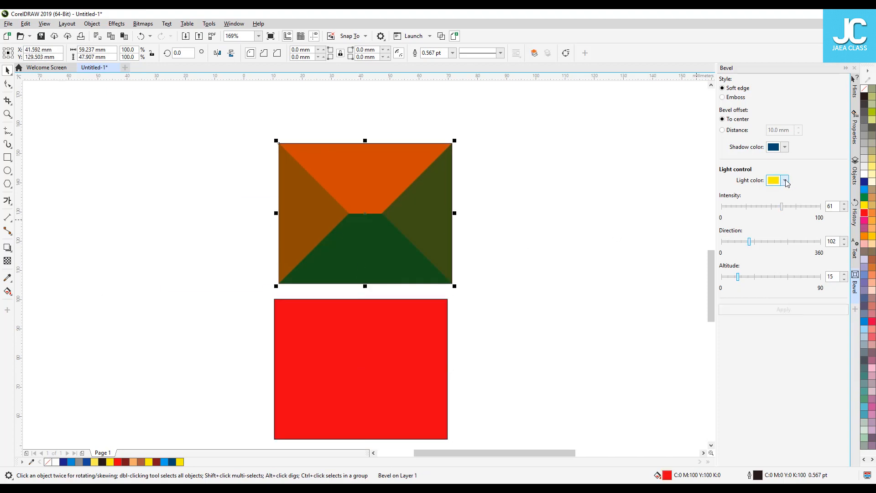
left_click(785, 181)
left_click(781, 233)
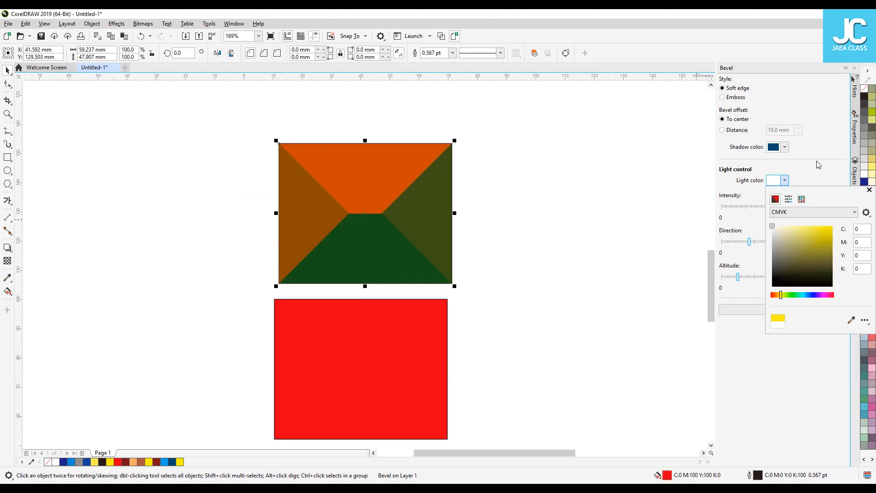
left_click(818, 163)
left_click(748, 309)
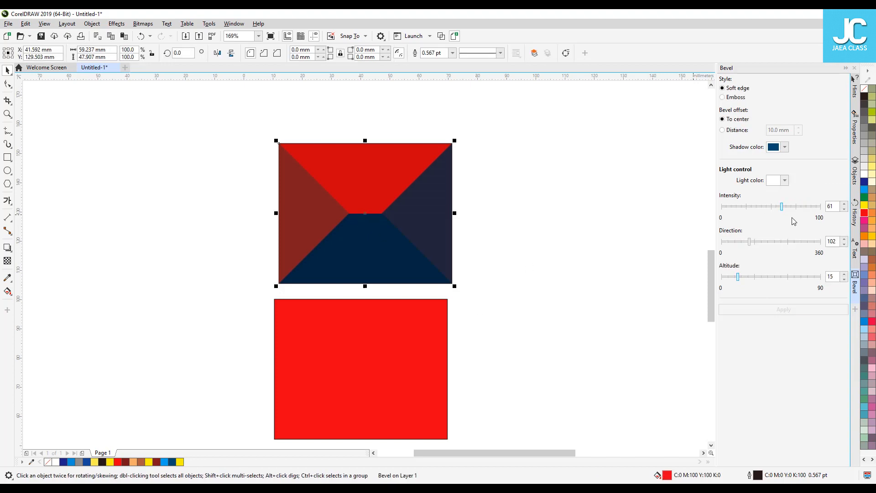
Step: Change the bevel's shadow color to dark red and apply it
left_click(785, 147)
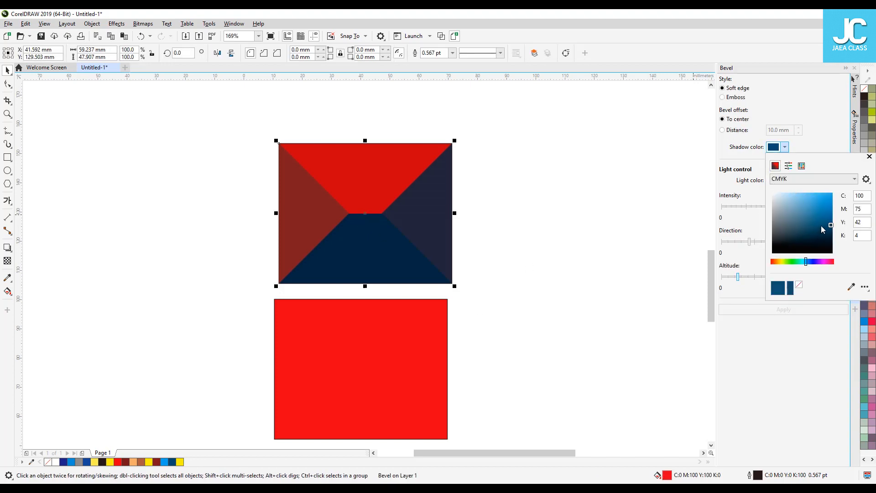
left_click(832, 261)
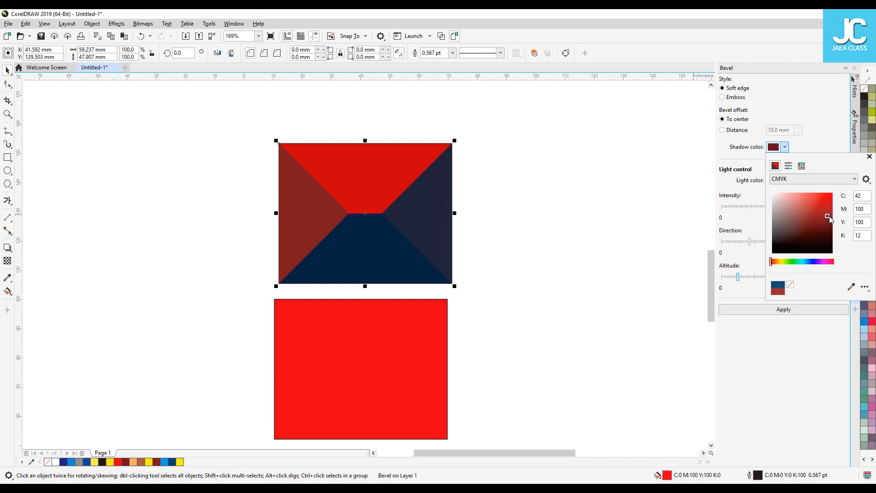
left_click(785, 313)
left_click(784, 308)
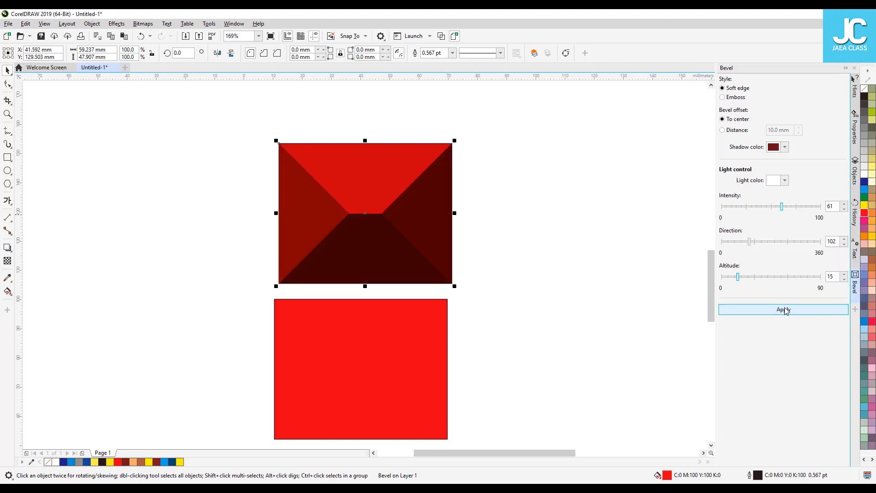
Step: Move the beveled and plain red rectangles together about 70 mm to the left and slightly up
left_click(492, 223)
left_click(387, 243)
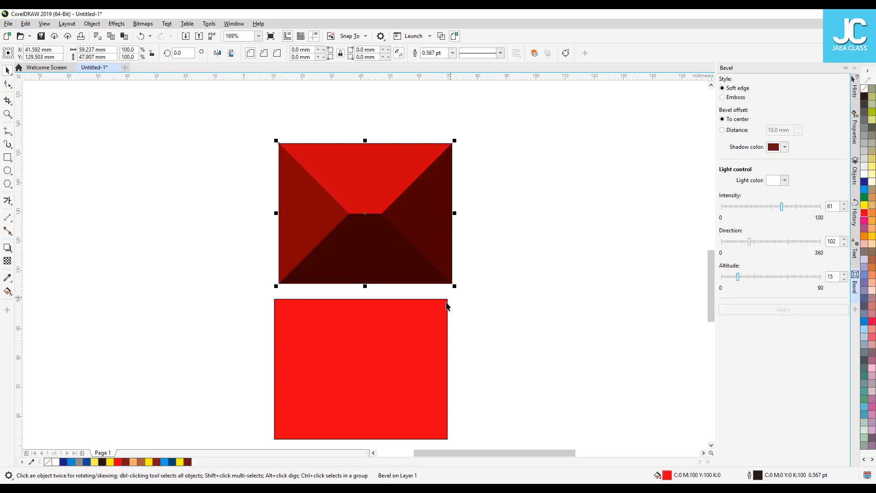
left_click(385, 352, "shift")
left_click_drag(340, 231, 334, 199)
left_click(333, 198)
left_click(166, 281)
left_click_drag(166, 281, 169, 282)
left_click(31, 174)
Step: Add the artistic text "JAEACLASS" in the empty space beside the beveled rectangle
left_click(7, 201)
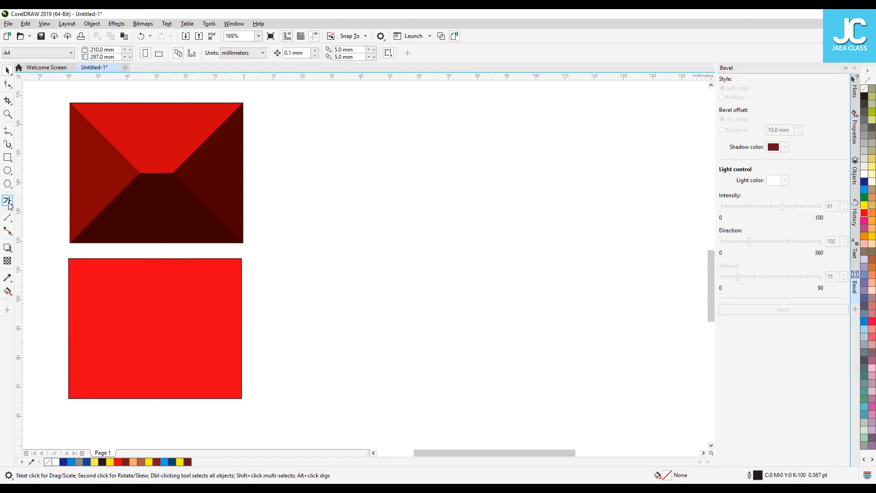
left_click(341, 180)
type("jaea")
key("BackSpace")
key("BackSpace")
key("BackSpace")
key("BackSpace")
type("JAEACLASS")
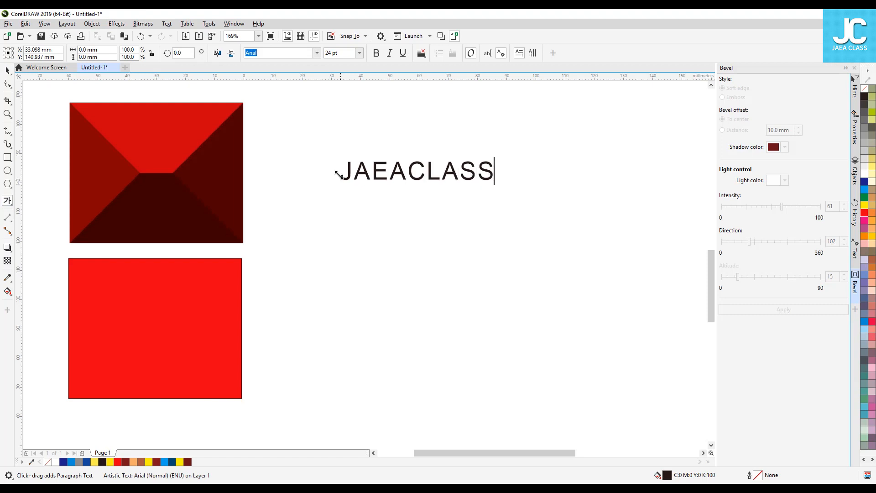
left_click(7, 70)
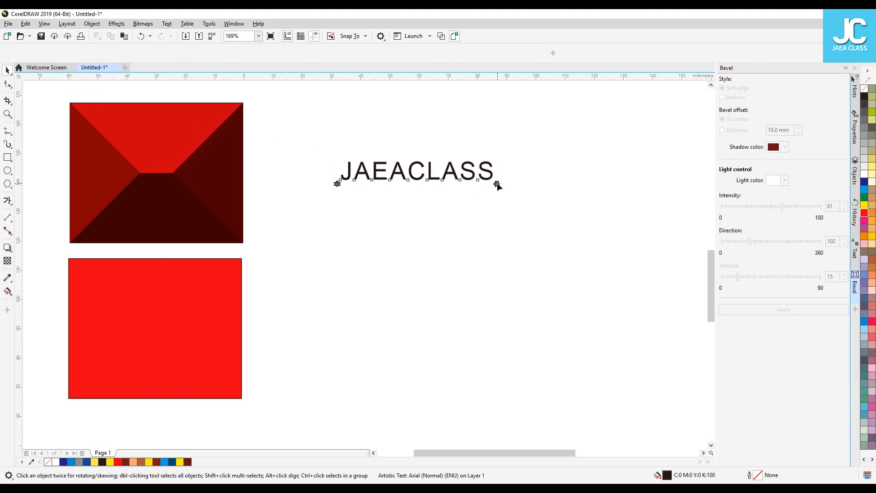
Step: Enlarge the JAEACLASS text to about 54 pt, move it lower, and set its font to Noto Sans CJK KR Black
left_click_drag(497, 185, 651, 205)
left_click_drag(516, 186, 481, 242)
left_click(316, 52)
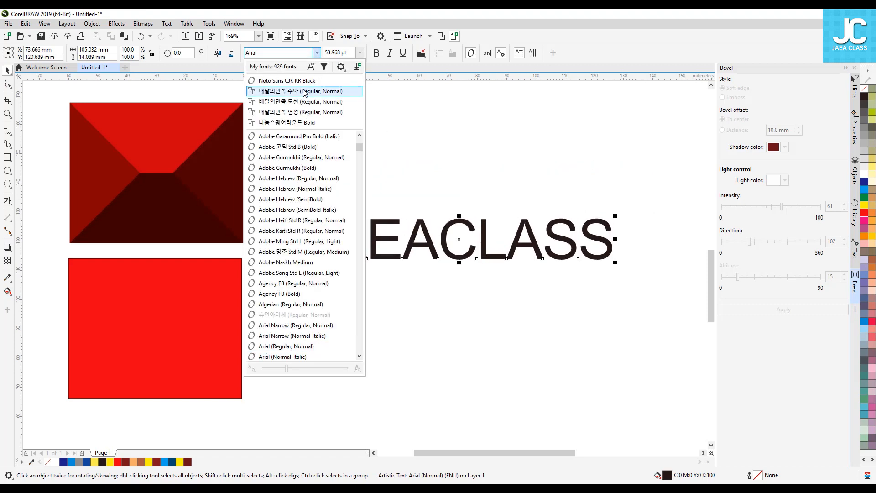
left_click(287, 80)
Step: Tighten the text's letter spacing slightly, enlarge it to about 70 pt, and reposition it beside the rectangles
key("F10")
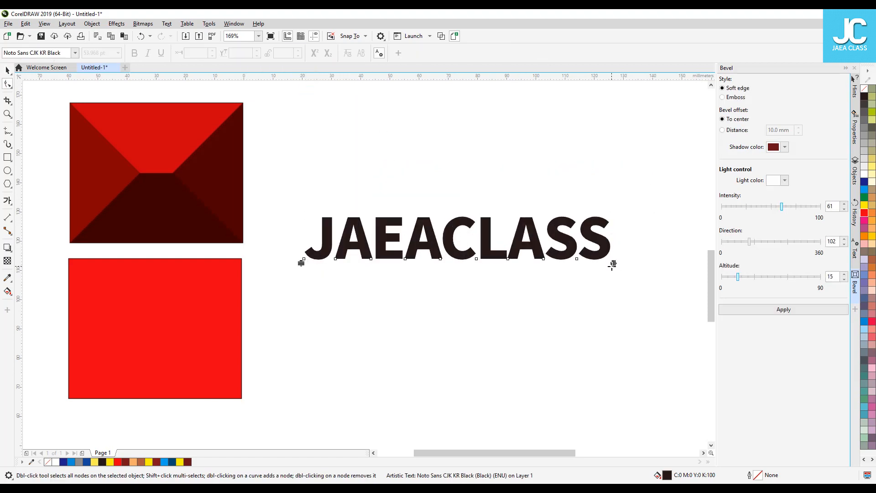
mouse_move(614, 263)
left_mouse_down()
mouse_move(597, 263)
mouse_move(604, 264)
left_mouse_up()
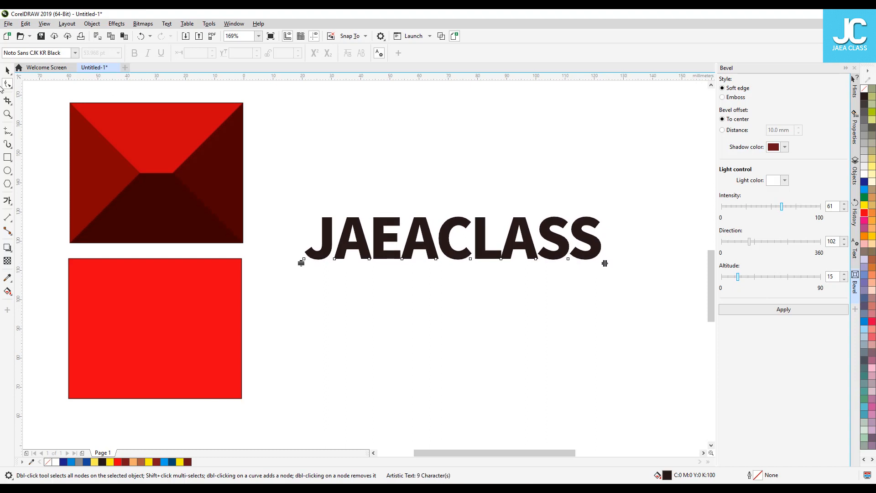
key("space")
left_click_drag(607, 212, 684, 205)
left_click_drag(543, 228, 523, 219)
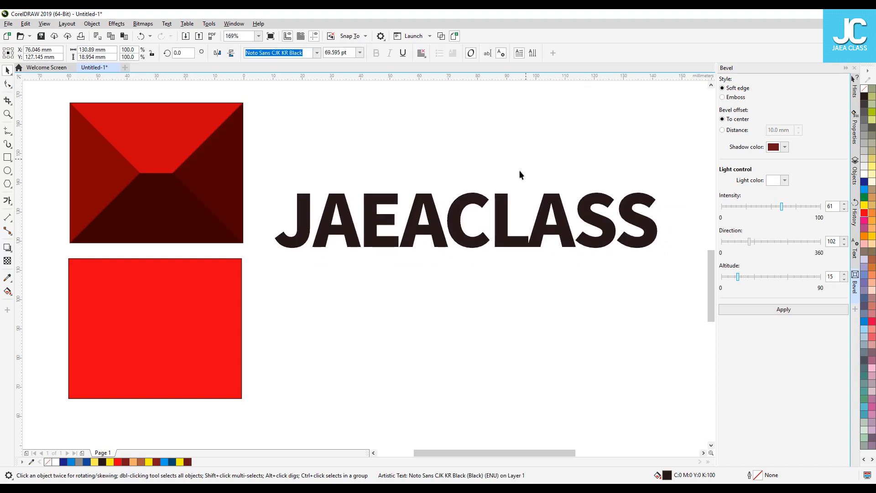
left_click_drag(480, 200, 468, 201)
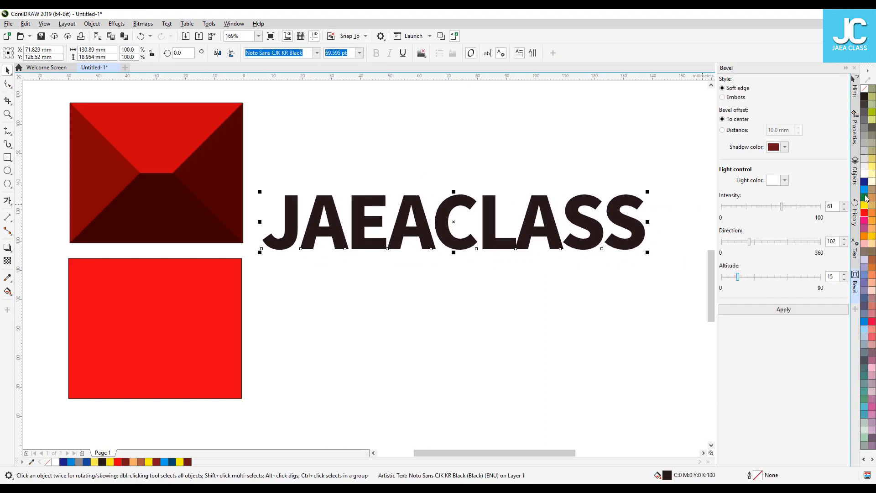
Step: Fill the JAEACLASS text with cyan and give it a To center Soft edge bevel with no shadow color
left_click(864, 191)
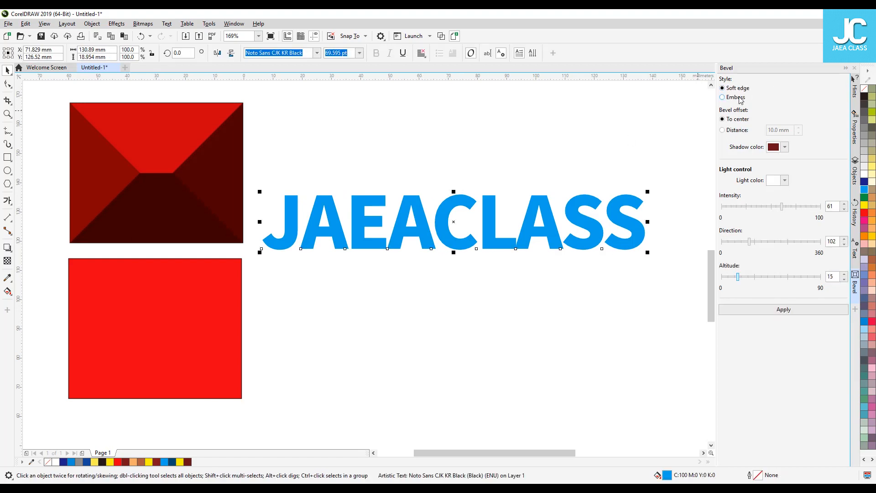
left_click(774, 311)
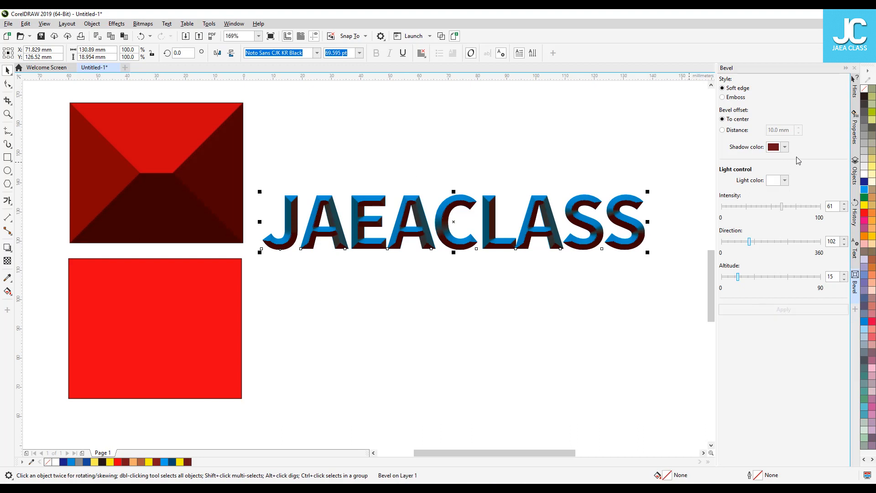
left_click(785, 147)
left_click(797, 284)
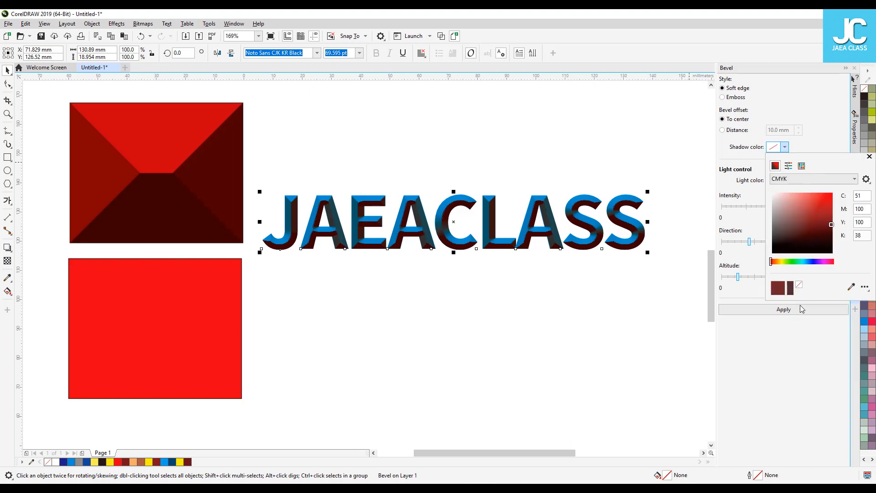
left_click(799, 309)
left_click(524, 133)
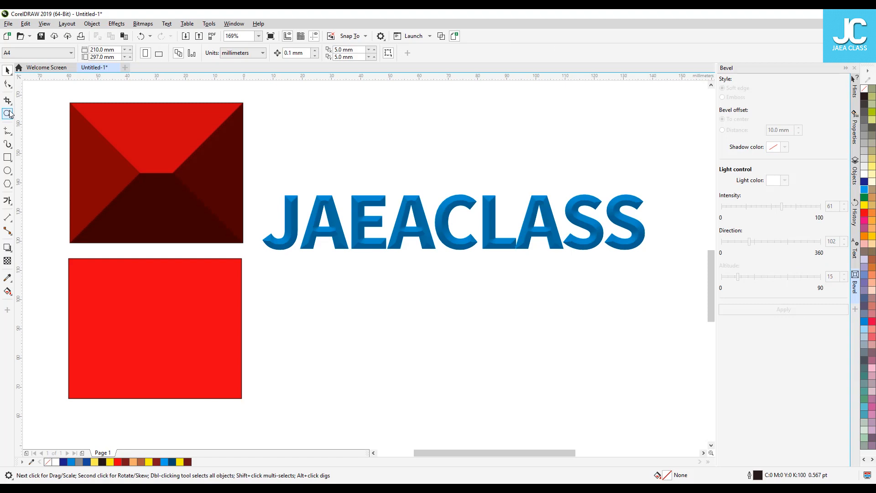
Step: Examine close up how the To center bevel shapes the strokes of the JAEACLASS letters
left_click(8, 114)
left_click_drag(259, 188, 371, 280)
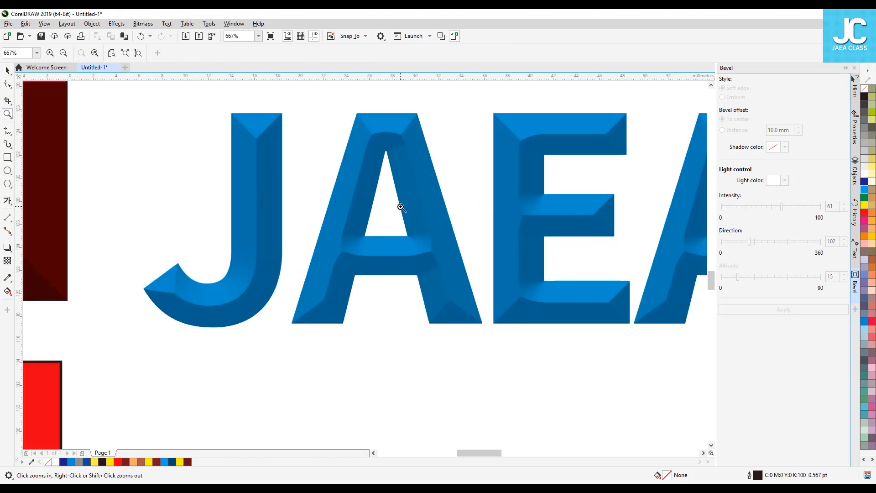
right_click(337, 191)
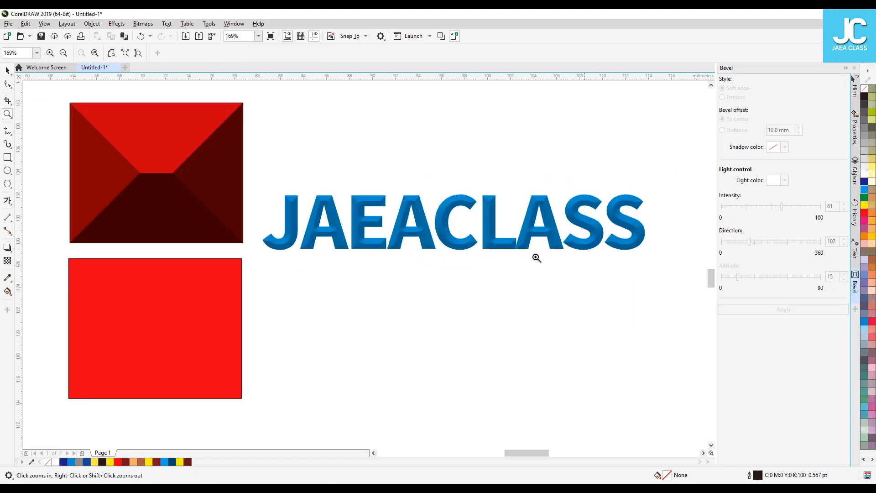
left_click_drag(423, 182, 591, 265)
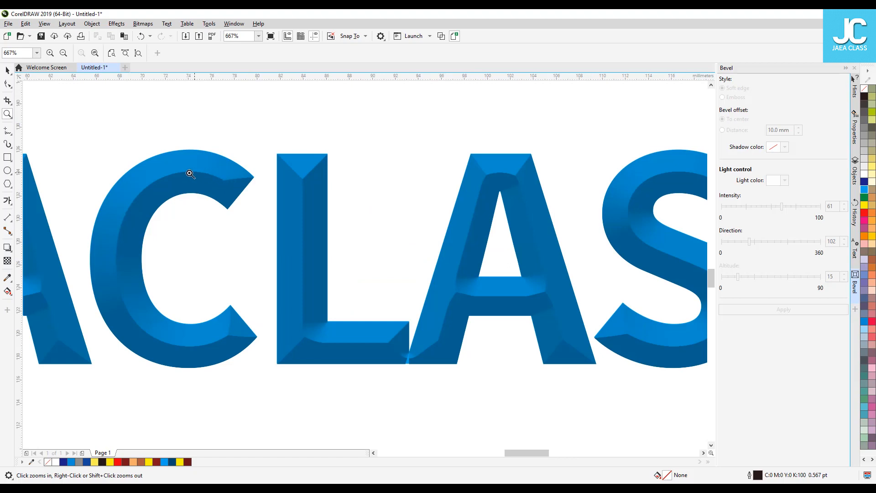
right_click(274, 326)
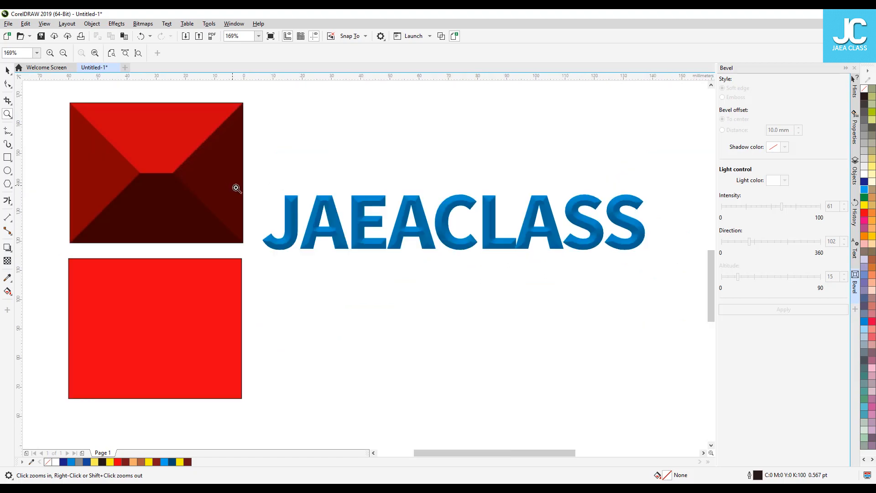
left_click_drag(231, 186, 410, 247)
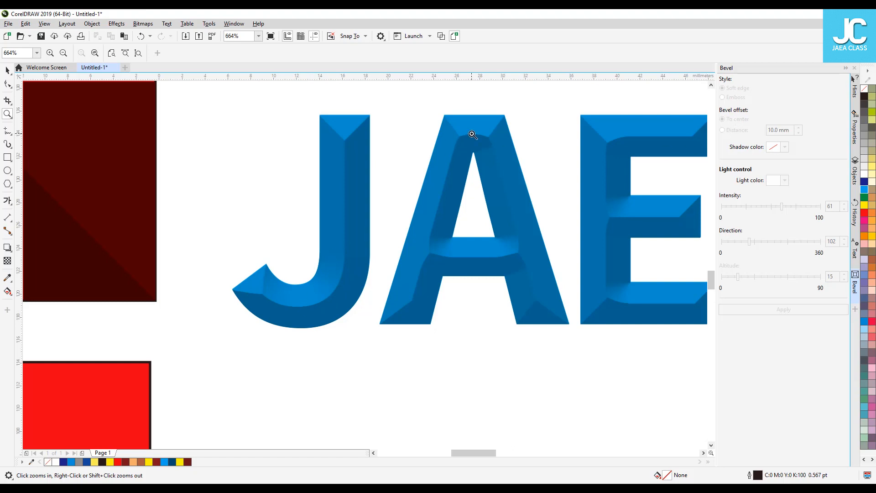
left_click(7, 69)
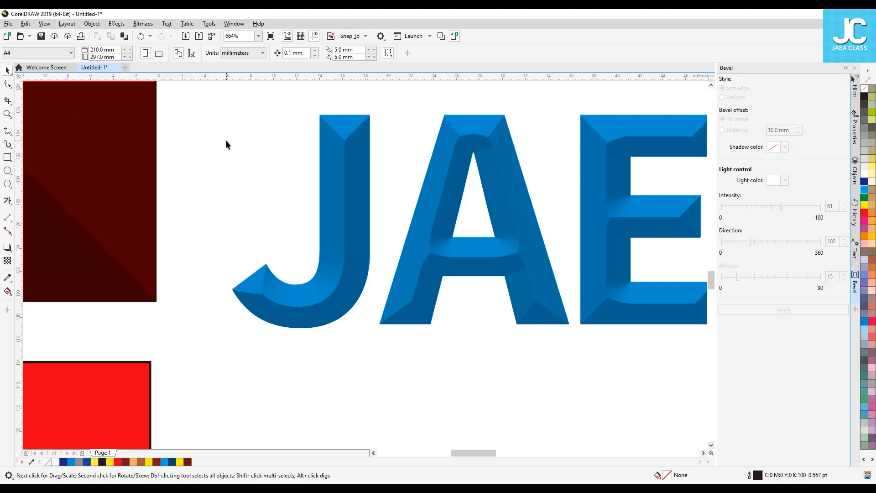
left_click(458, 145)
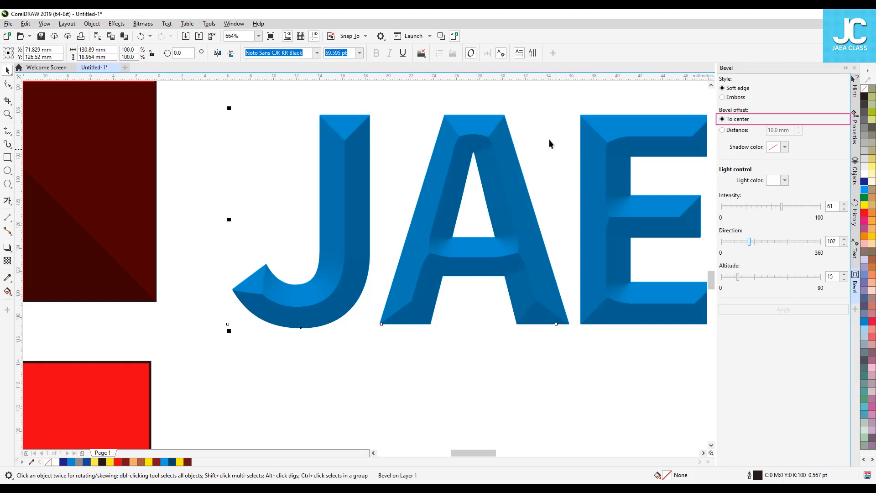
Step: Draw a temporary rectangle across the stem of the E to illustrate the stroke's center, and delete it
key("F6")
left_click_drag(321, 161, 628, 182)
key("space")
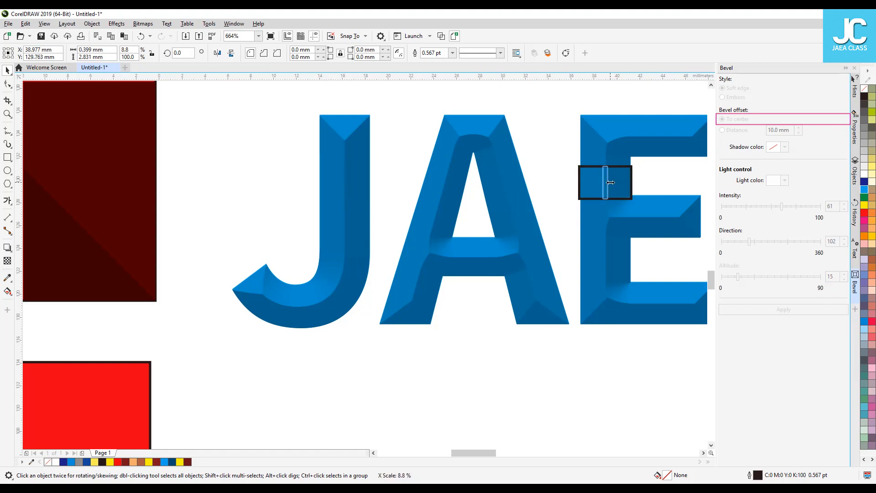
key("Delete")
Step: Switch the text's bevel offset to a distance of 0.5 mm and apply it
left_click(598, 182)
scroll(354, 125, "up", 1)
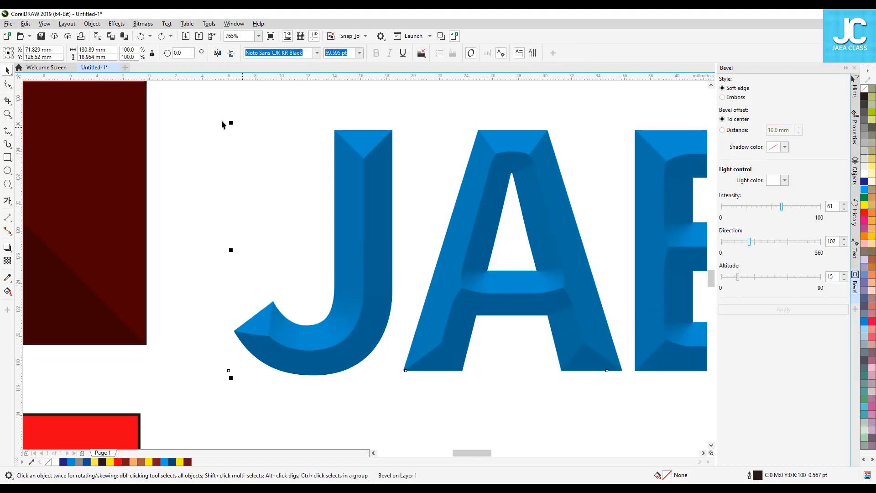
left_click(202, 117)
left_click(365, 160)
left_click_drag(792, 131, 706, 134)
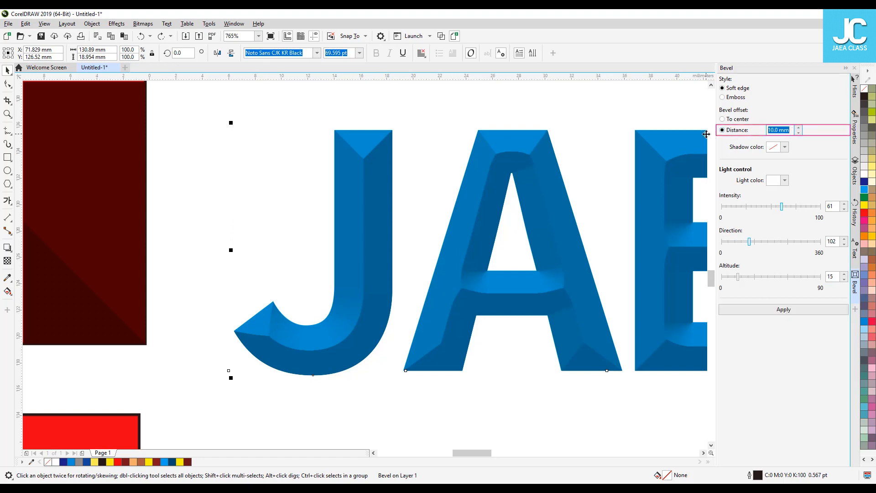
type("0.5")
left_click(796, 311)
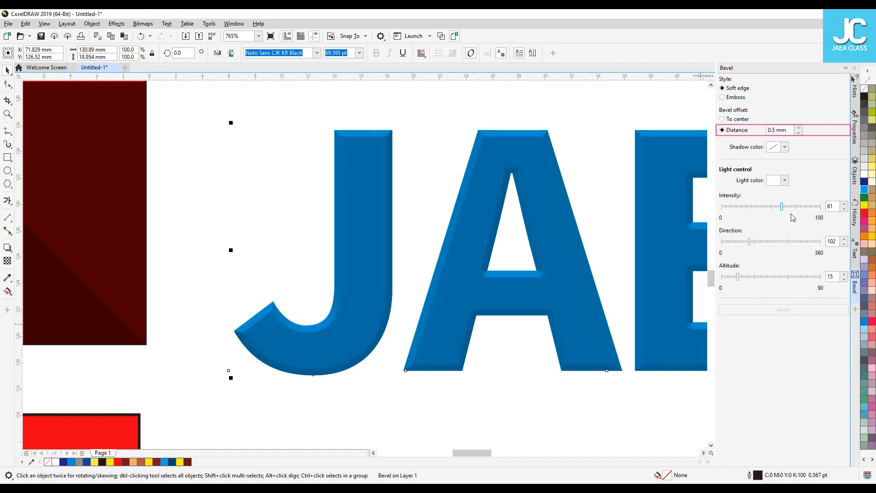
Step: Set the text bevel's light intensity to 81, direction to 165 and altitude to 17, applying each change
left_click_drag(787, 210, 804, 208)
left_click(802, 308)
left_click_drag(750, 242, 767, 241)
left_click(784, 309)
mouse_move(738, 277)
left_mouse_down()
mouse_move(782, 277)
mouse_move(741, 277)
left_mouse_up()
left_click(770, 315)
left_click(786, 315)
left_click(761, 315)
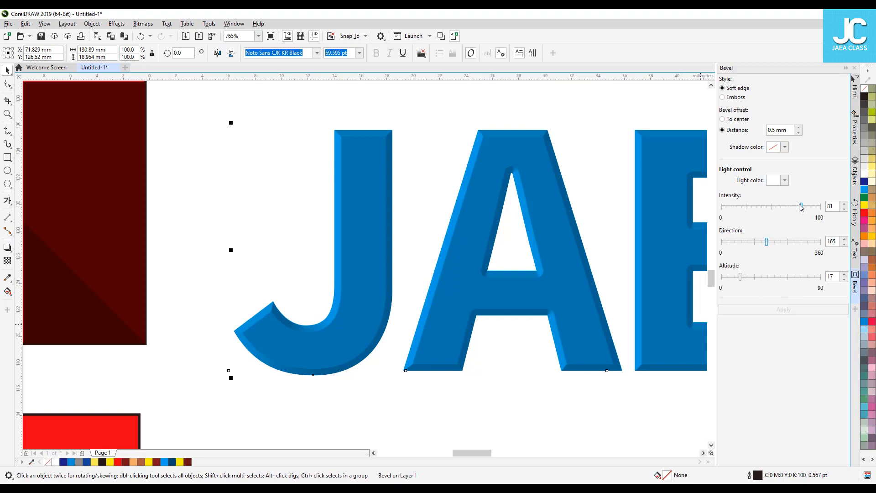
Step: Raise the text bevel's intensity to 83, try a light direction of 99, and apply a direction of 147
left_click_drag(803, 207, 805, 206)
left_click(783, 310)
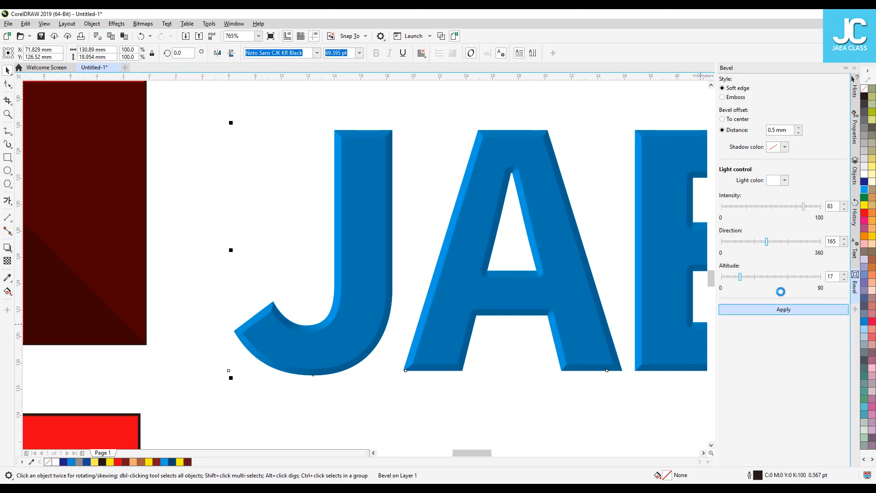
left_click_drag(770, 245, 749, 242)
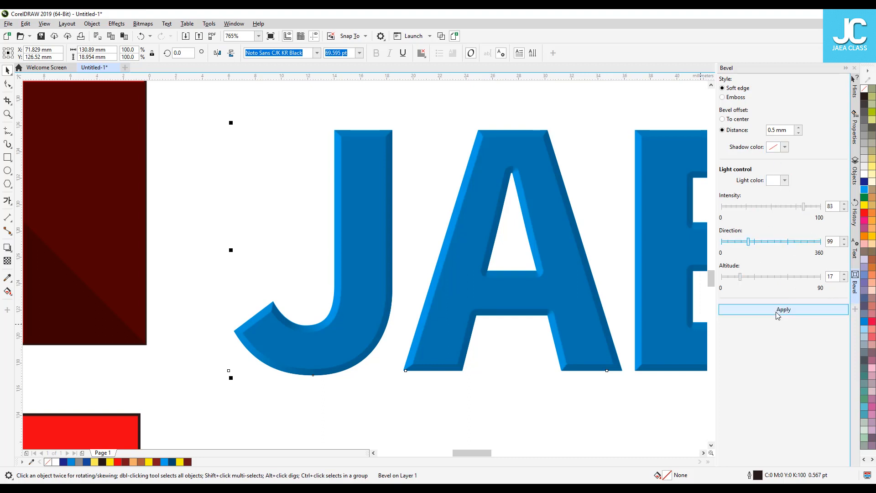
left_click(779, 309)
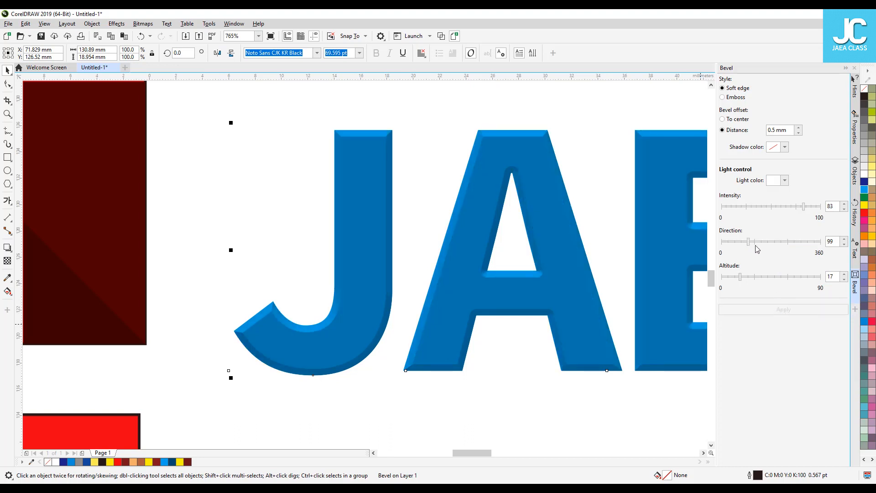
left_click_drag(749, 242, 762, 242)
left_click(782, 310)
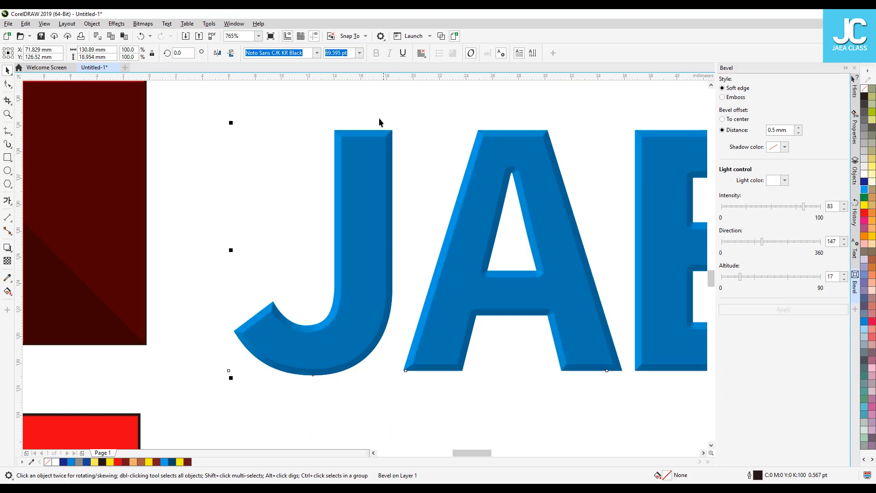
left_click(176, 101)
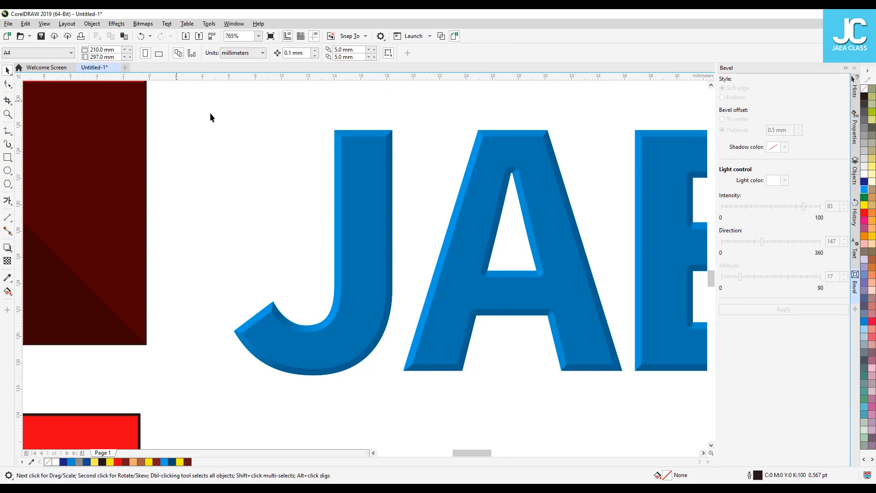
Step: Draw a small temporary rectangle at the upper edge of the J to illustrate the bevel distance, and delete it
left_click(7, 157)
left_click_drag(357, 130, 370, 138)
key("space")
key("Delete")
Step: Increase the text's bevel distance to 0.8 mm and apply it
left_click(372, 143)
left_click(788, 131)
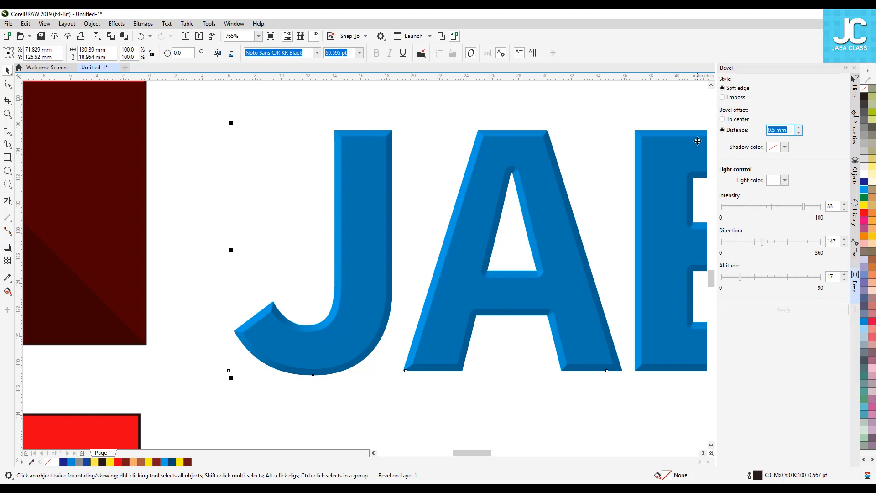
type("0.8")
key("Return")
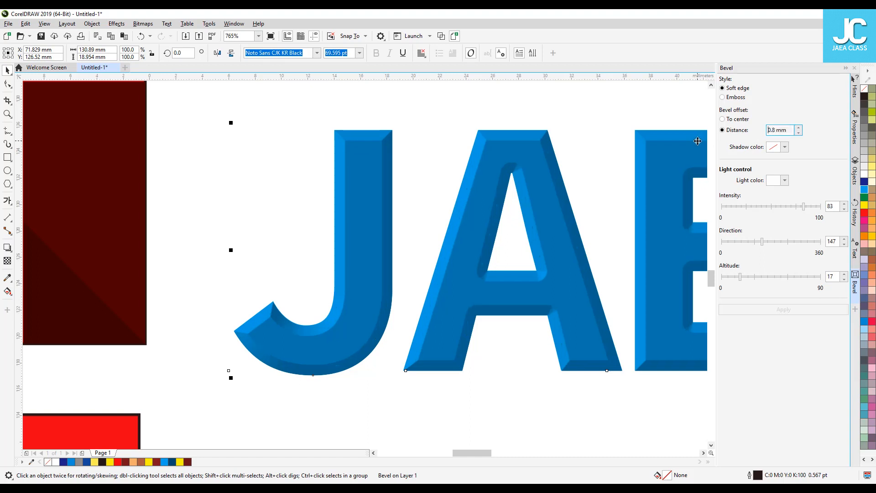
Step: Lower the text bevel's altitude to 8 and its light intensity to 33, applying each change
left_click_drag(741, 277, 730, 277)
left_click(753, 310)
left_click_drag(805, 210, 754, 210)
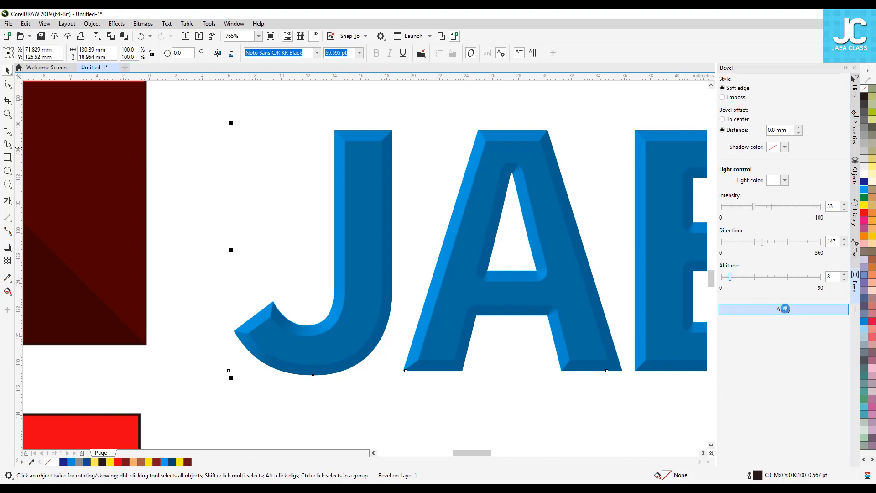
left_click(784, 310)
Step: Raise the text bevel's intensity to 86 and set its light direction to 203, applying each change
left_click_drag(754, 206, 806, 206)
left_click(798, 309)
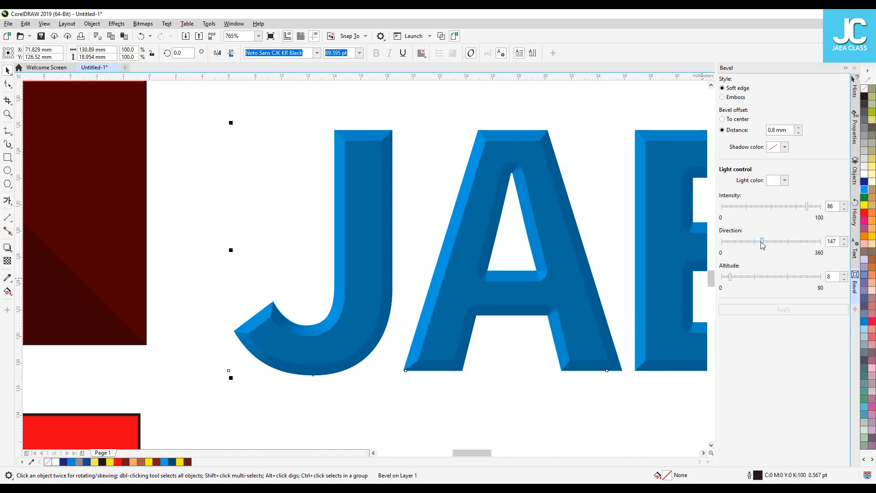
left_click_drag(762, 245, 777, 242)
left_click(784, 311)
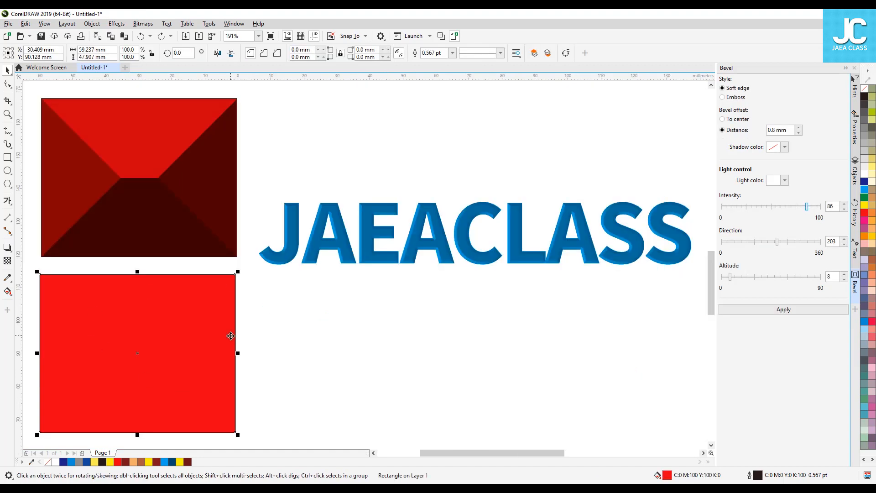
Step: Apply a Soft edge bevel with a 10 mm distance offset to the plain red rectangle
left_click_drag(792, 130, 726, 133)
type("10")
left_click(776, 309)
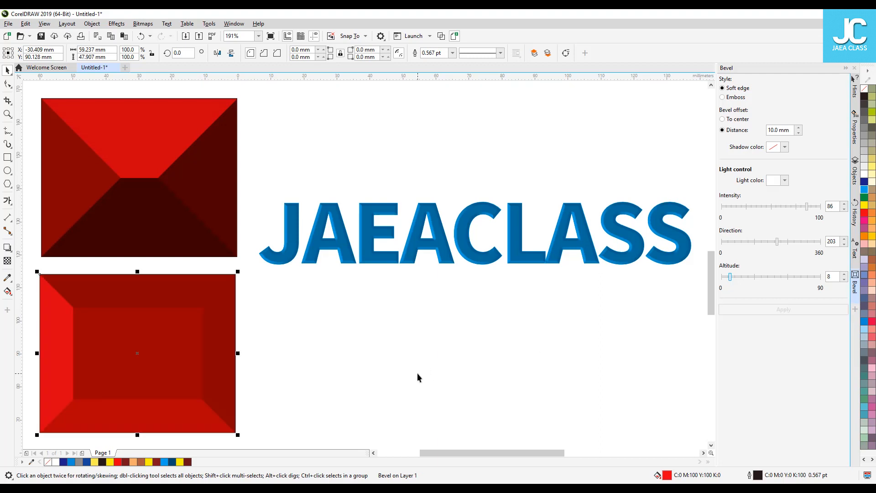
left_click(418, 373)
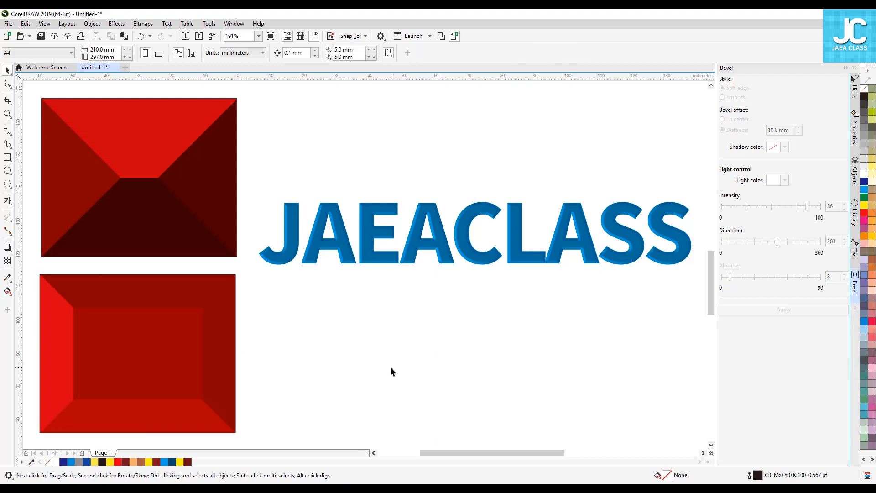